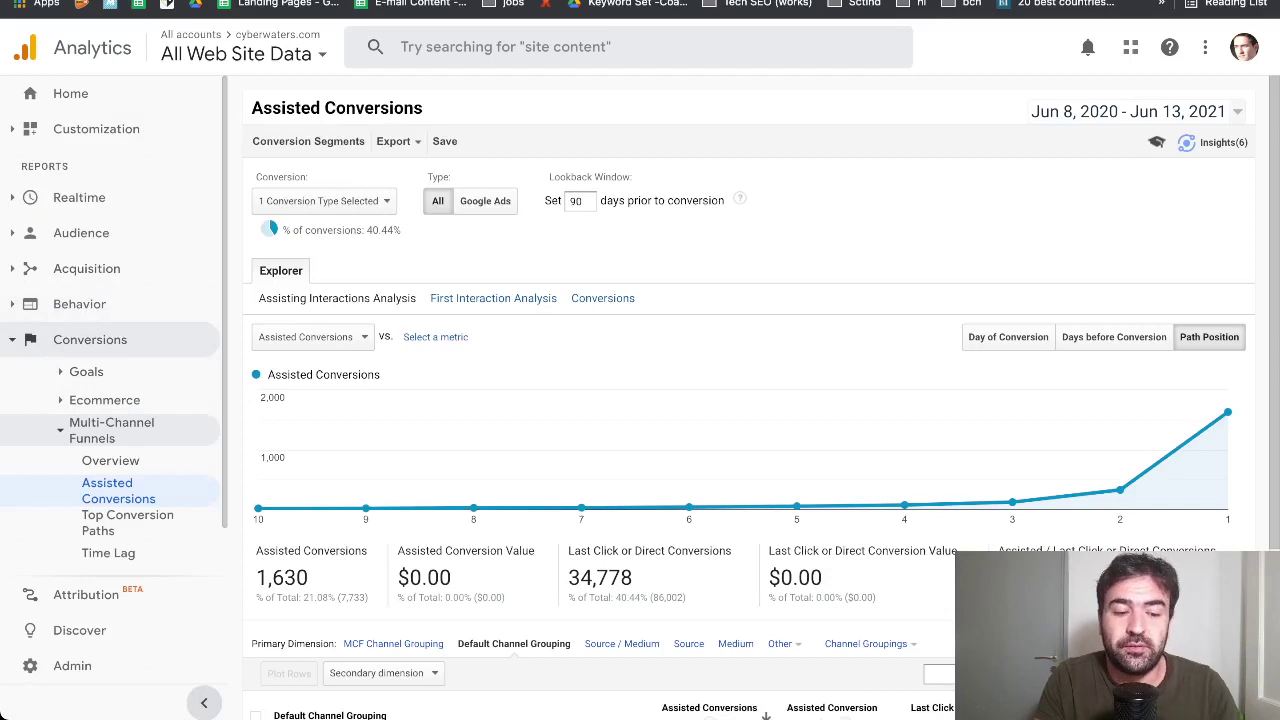
# - Collapse the navigation sidebar and check the conversion goal selection and lookback window of the Assisted Conversions report
pyautogui.click(204, 703)
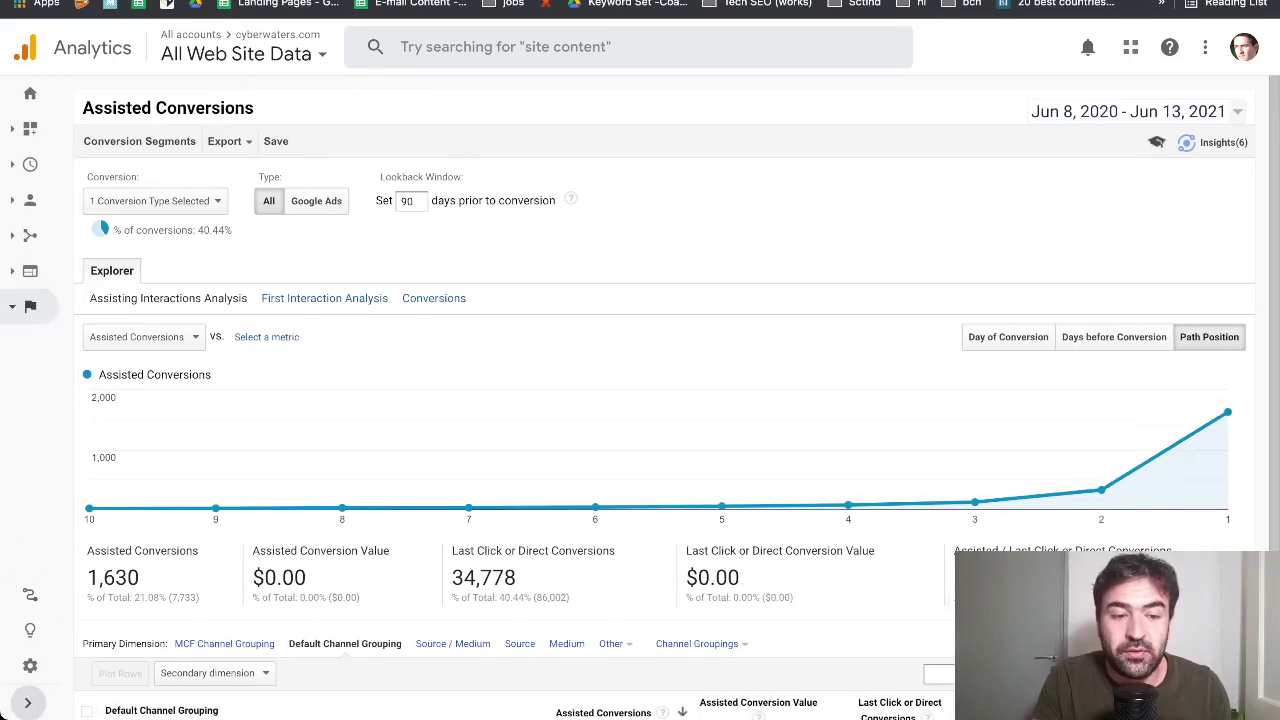
pyautogui.moveTo(571, 199)
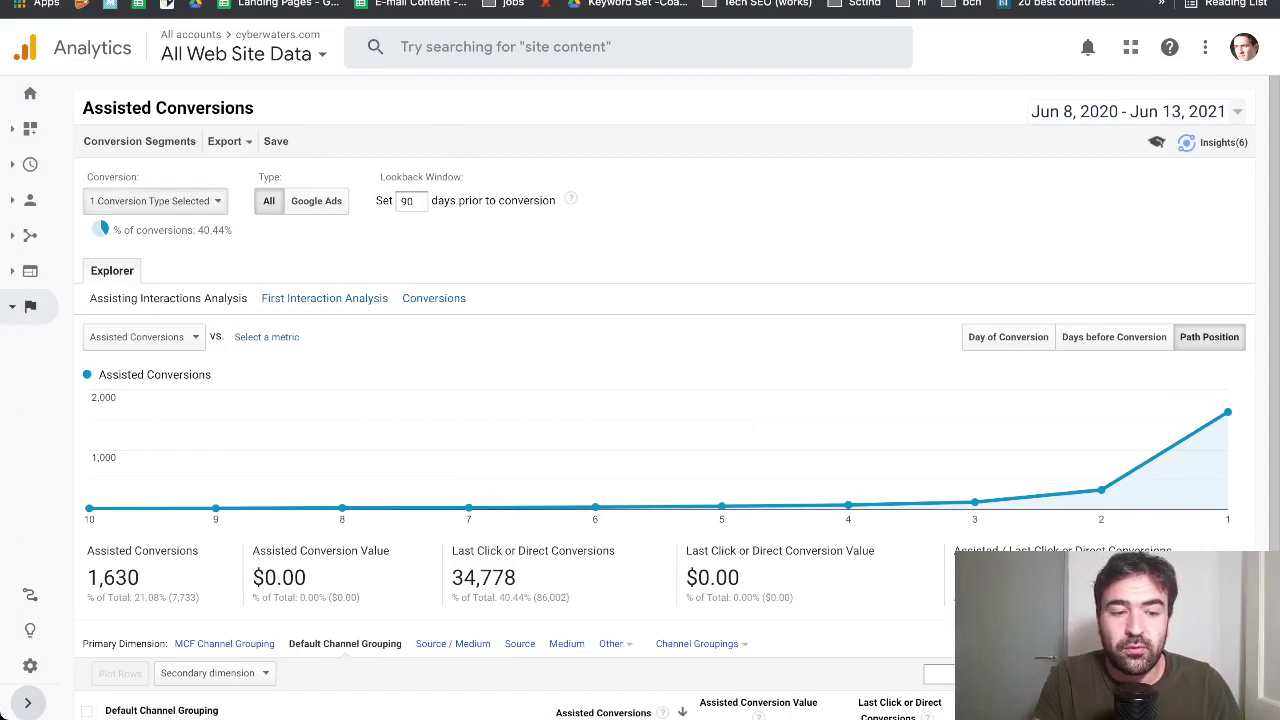
pyautogui.click(155, 200)
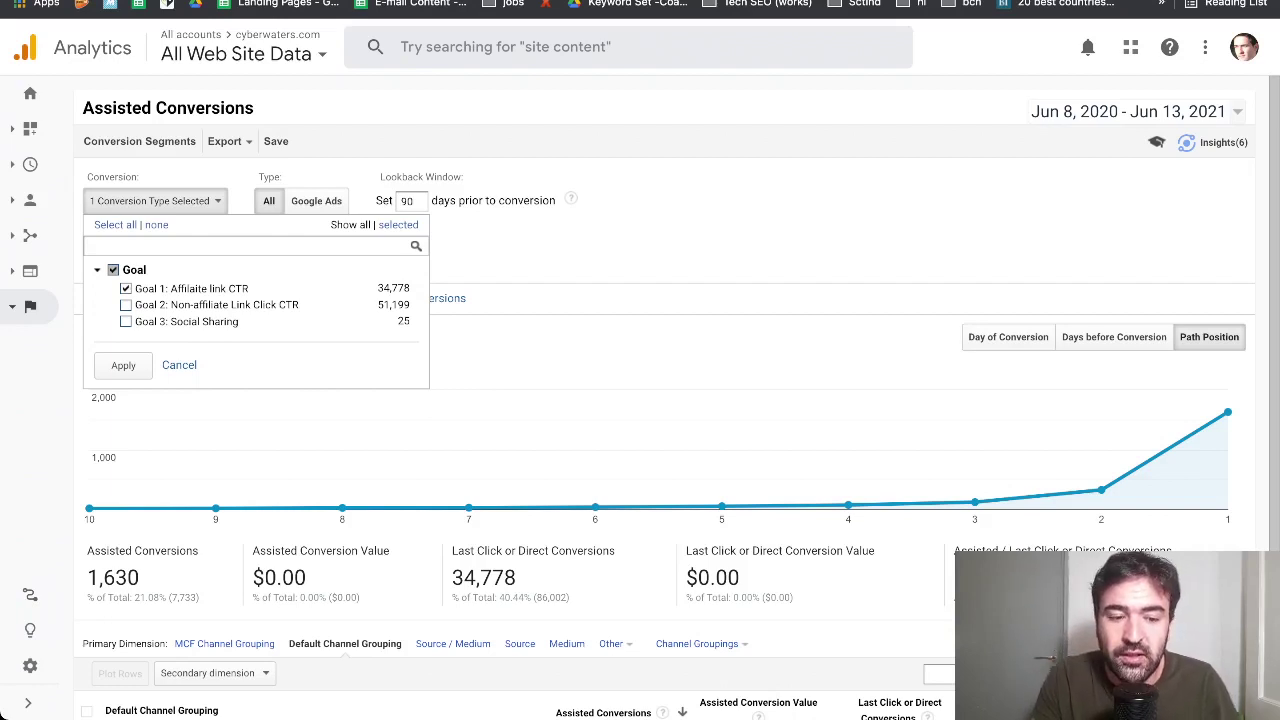
pyautogui.press('Escape')
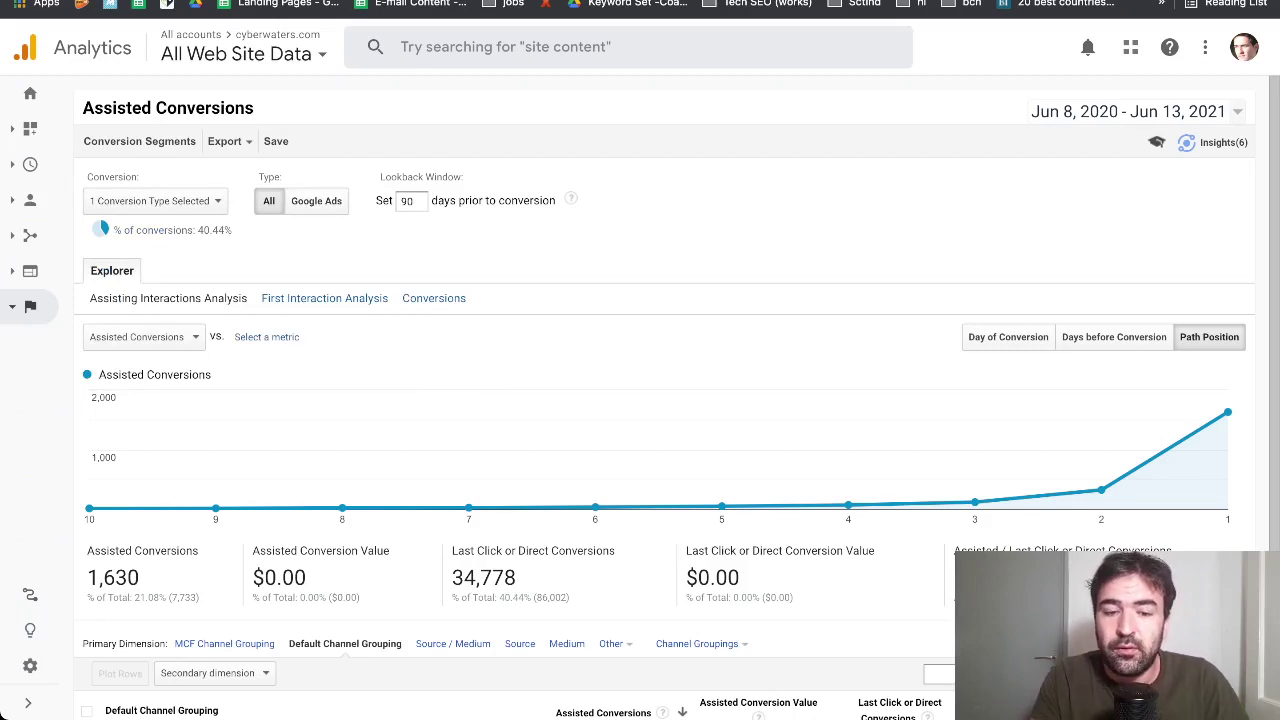
pyautogui.click(408, 200)
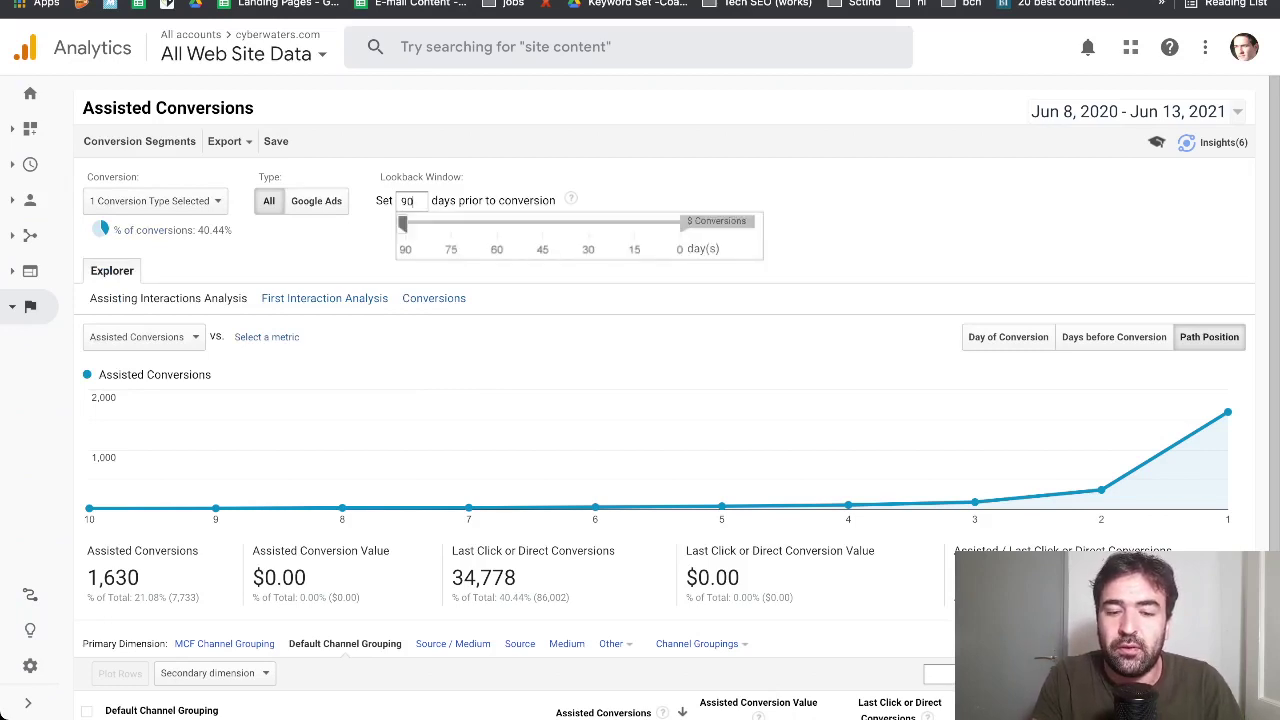
pyautogui.press('Return')
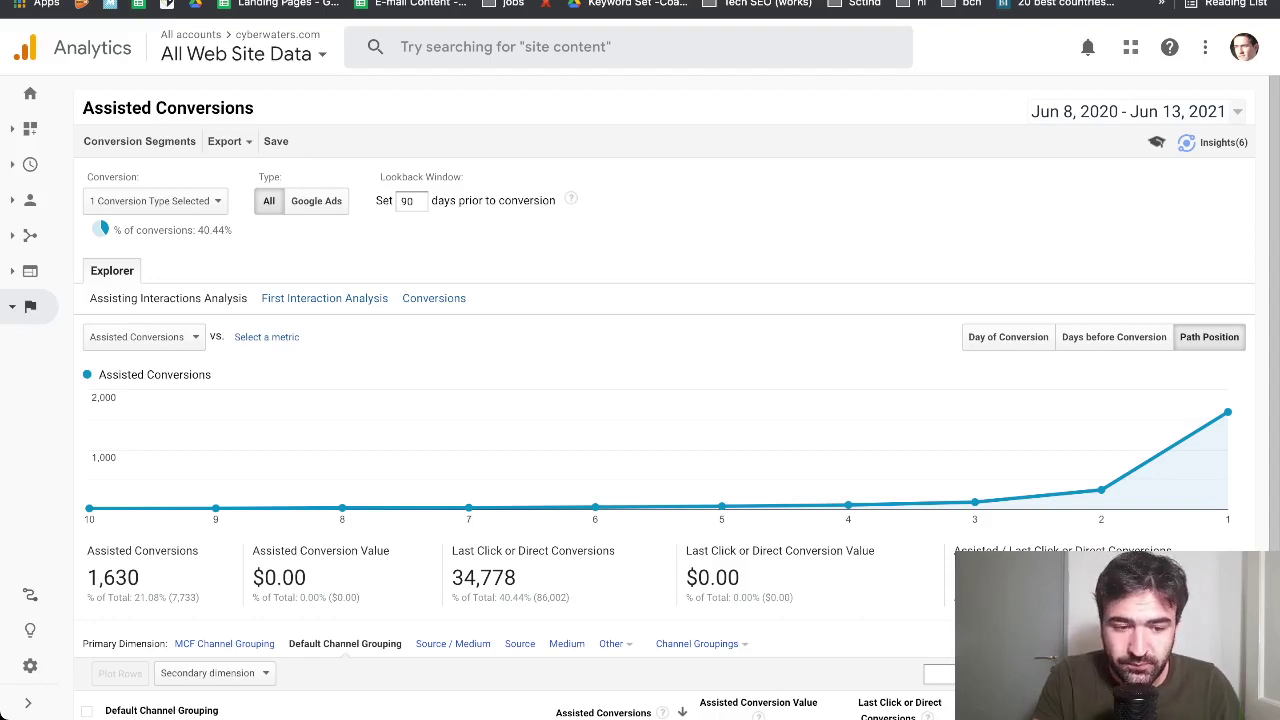
# - Plot the assisted conversions chart by day of conversion
pyautogui.scroll(-2, 665, 400)
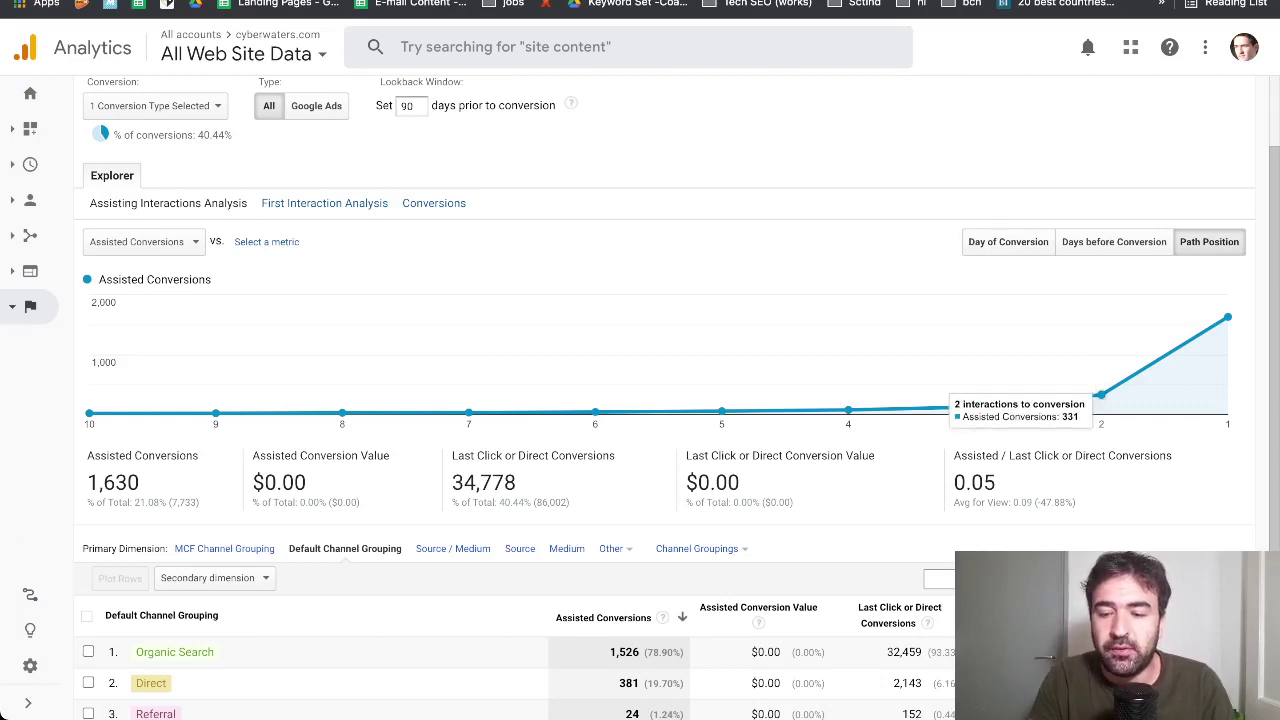
pyautogui.click(1114, 242)
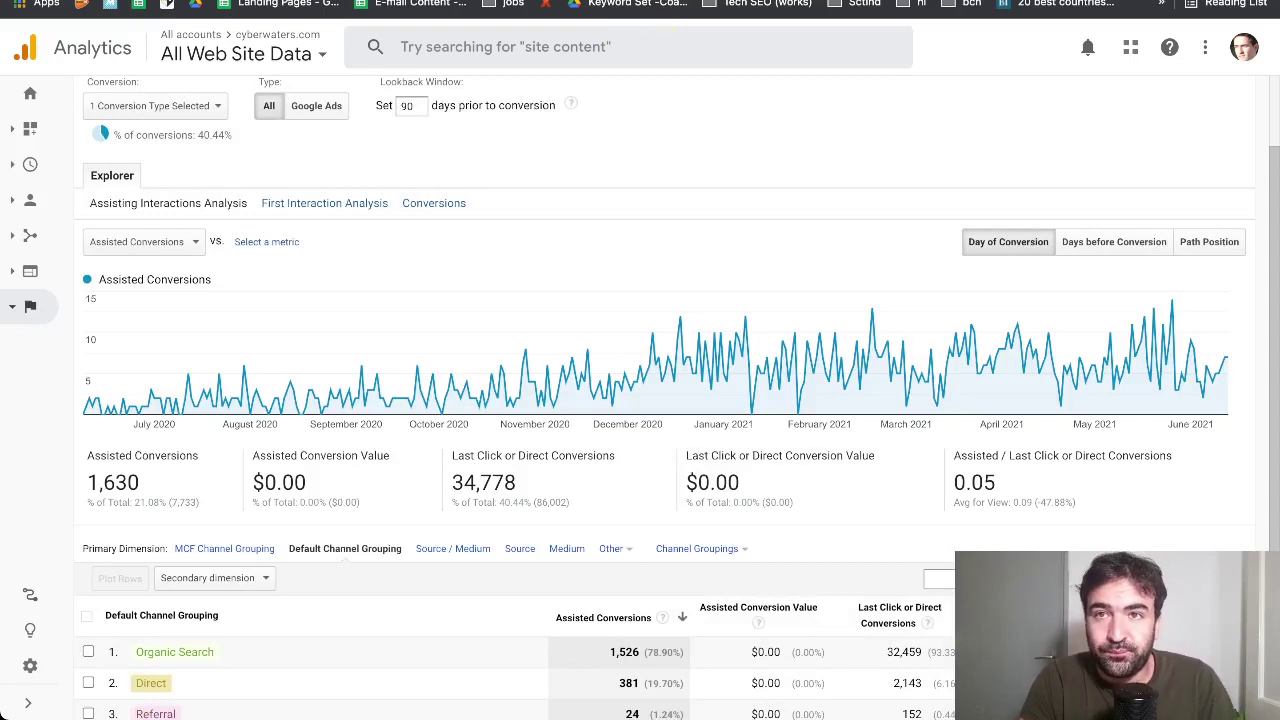
# - Break down the Assisted Conversions table by the Device Category primary dimension
pyautogui.scroll(-2, 608, 372)
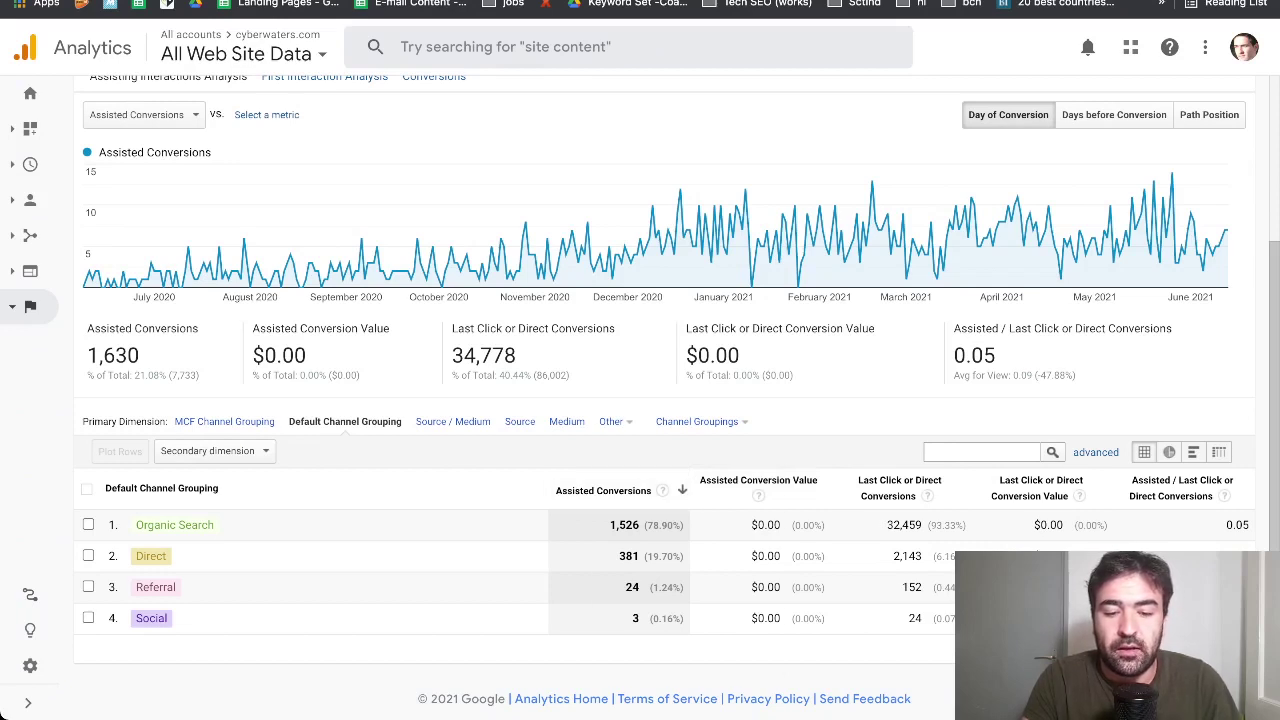
pyautogui.click(613, 421)
pyautogui.write('dev')
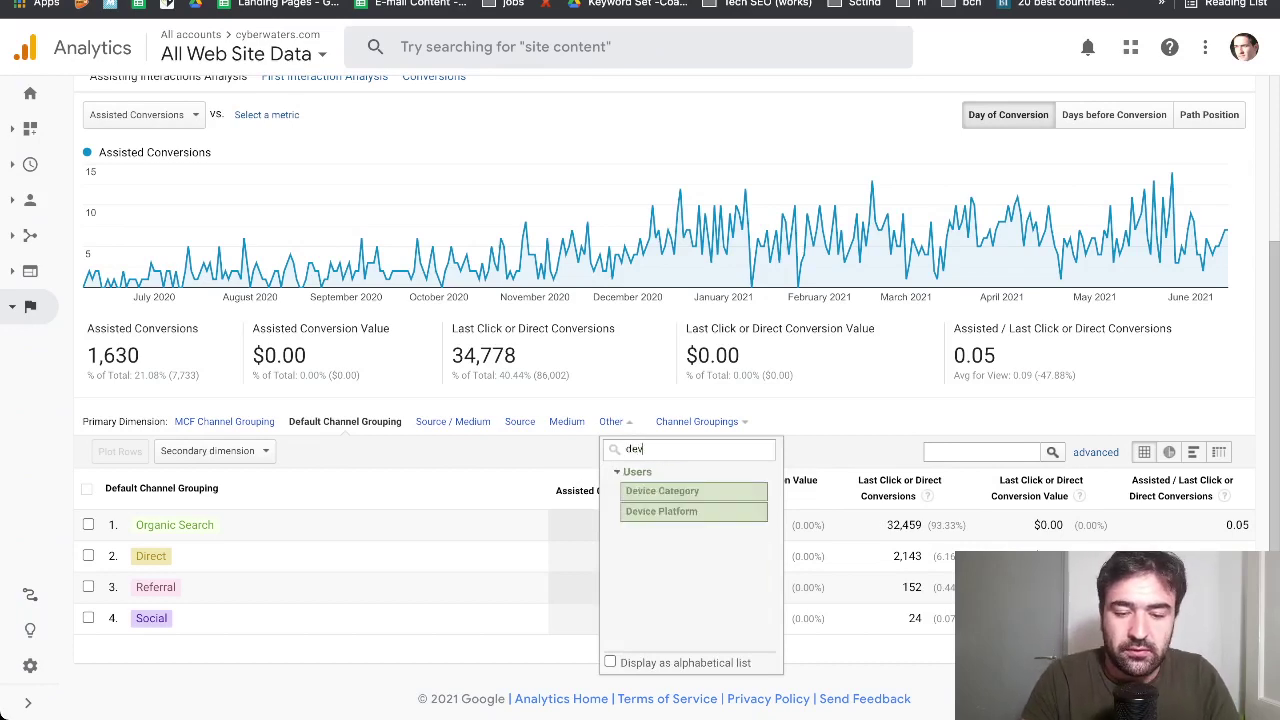
pyautogui.click(662, 490)
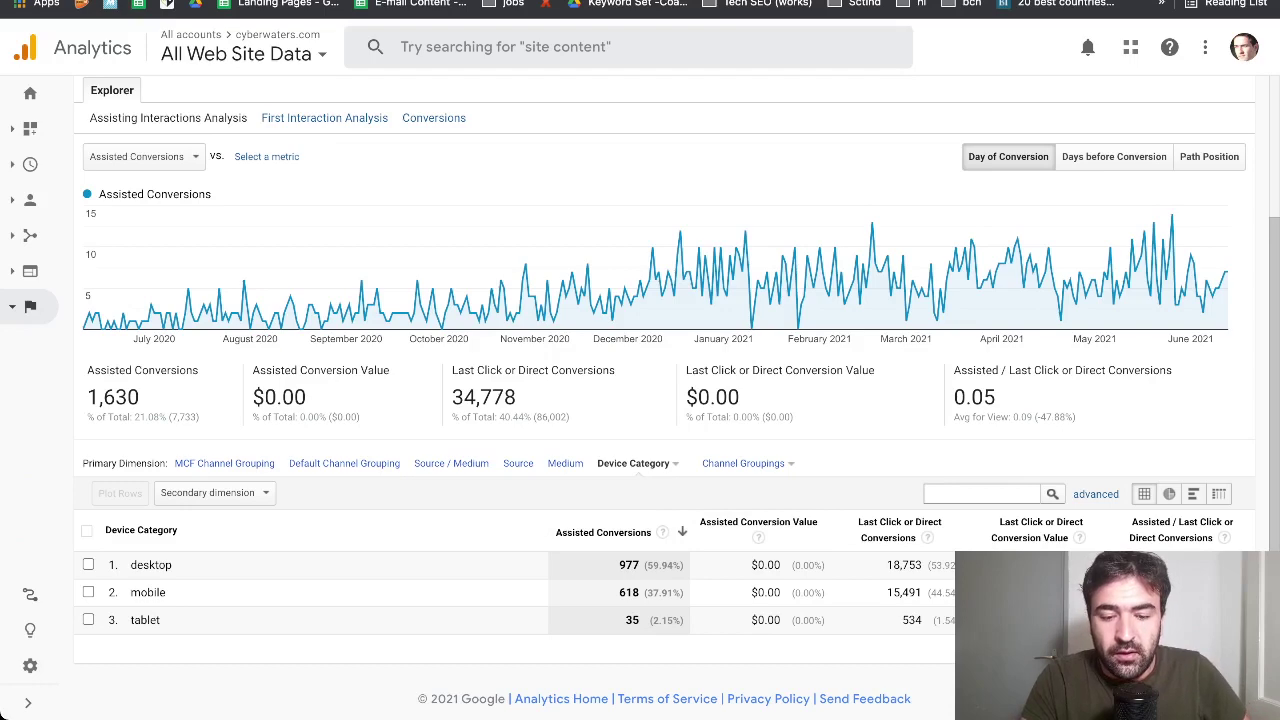
# - Set the table's primary dimension to Landing Page URL
pyautogui.click(638, 463)
pyautogui.write('la')
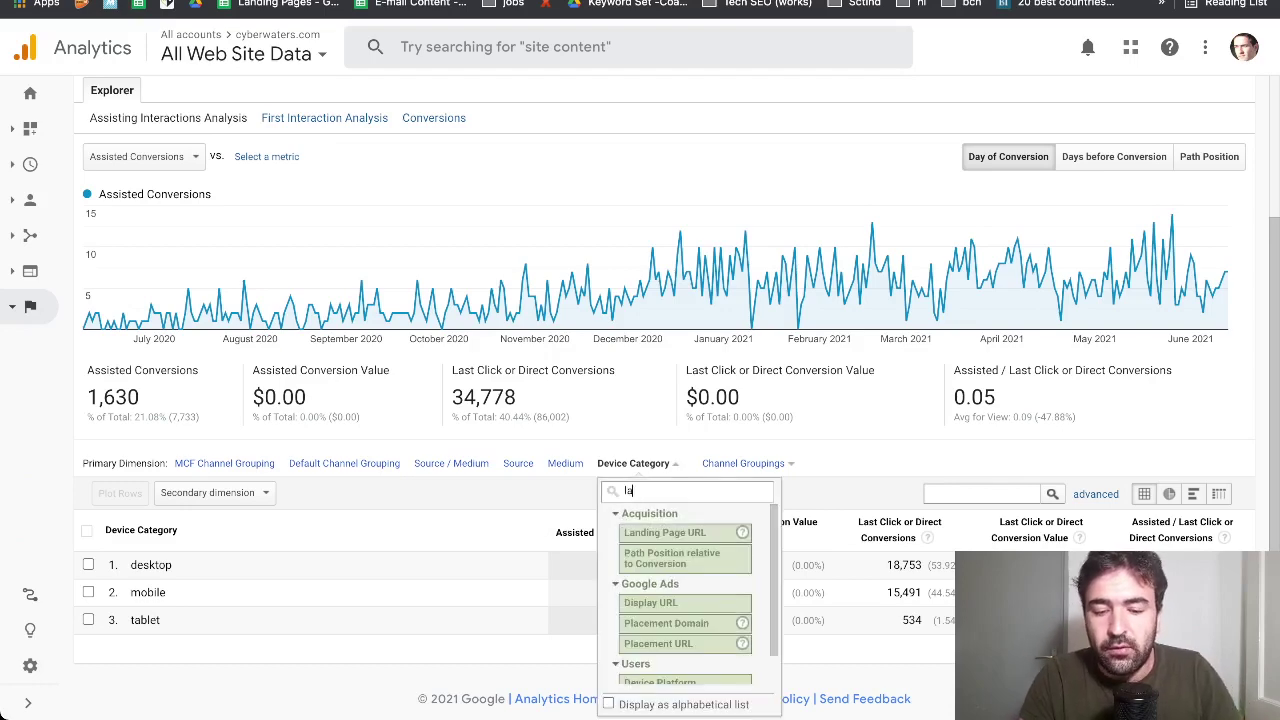
pyautogui.write('nd')
pyautogui.click(685, 532)
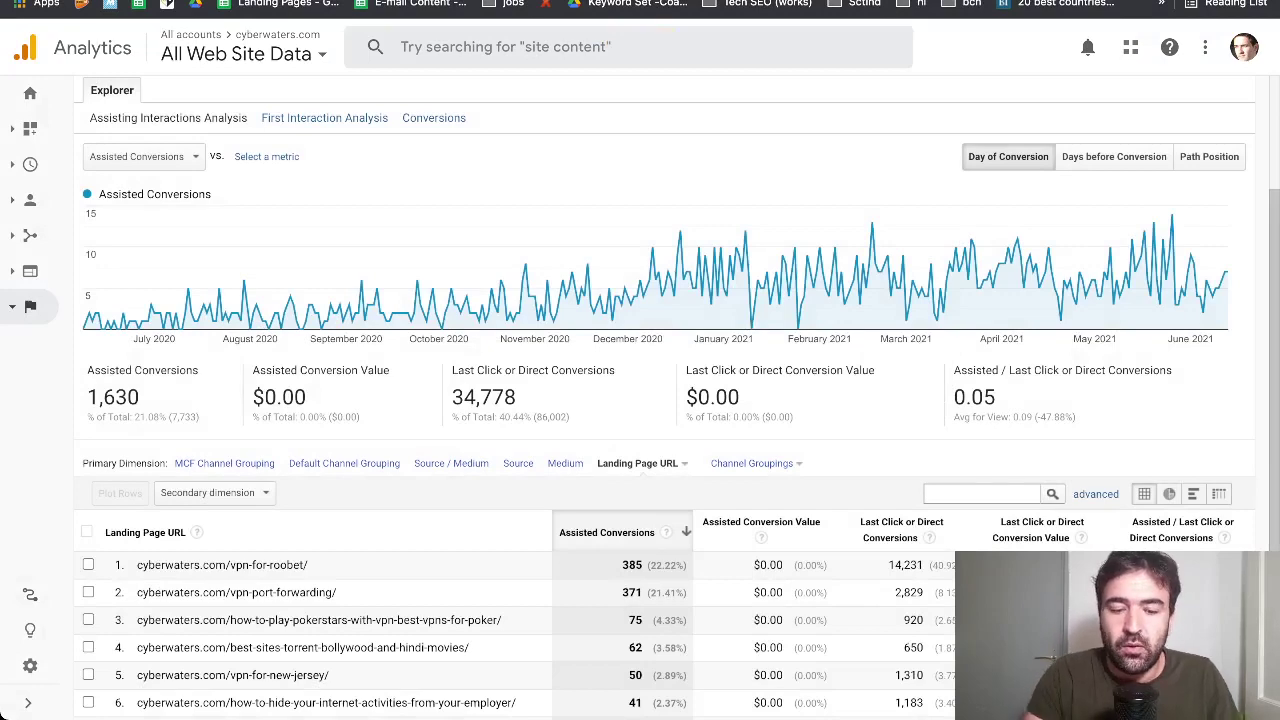
# - Examine the assisted conversions and the assisted-to-last-click ratio for each landing page, especially the /vpn-port-forwarding/ page
pyautogui.scroll(-3, 640, 400)
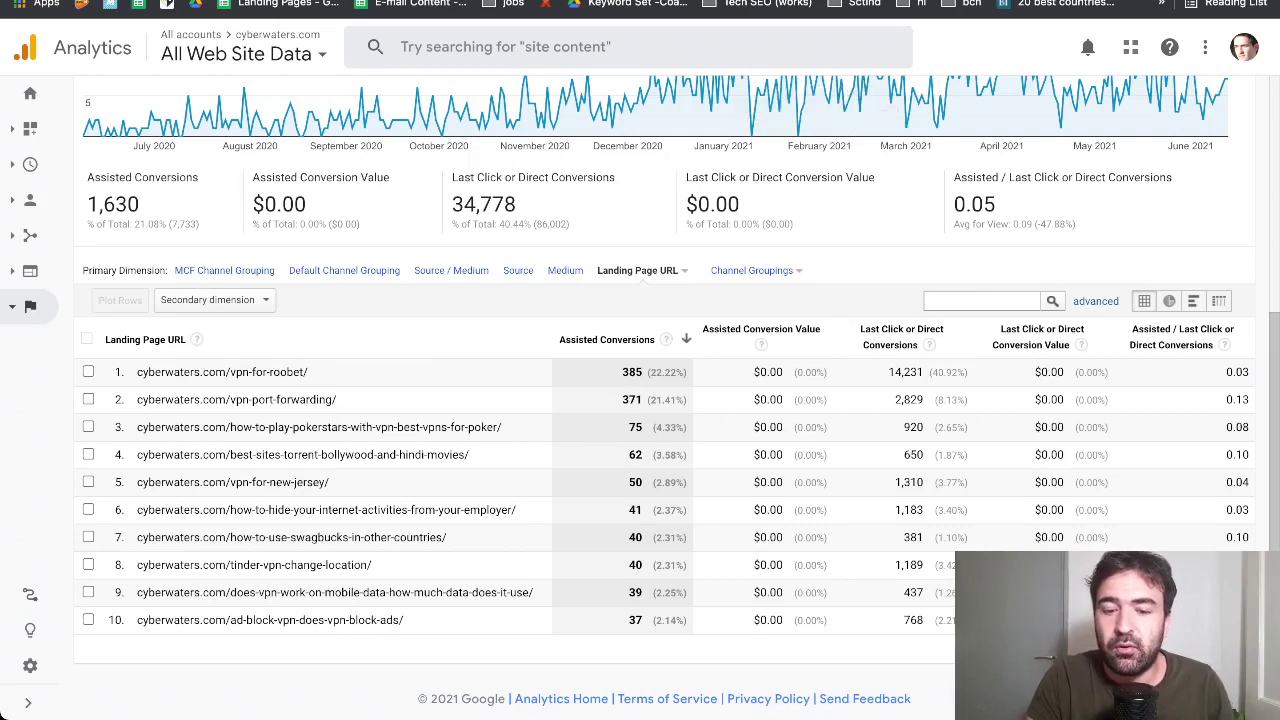
pyautogui.moveTo(666, 340)
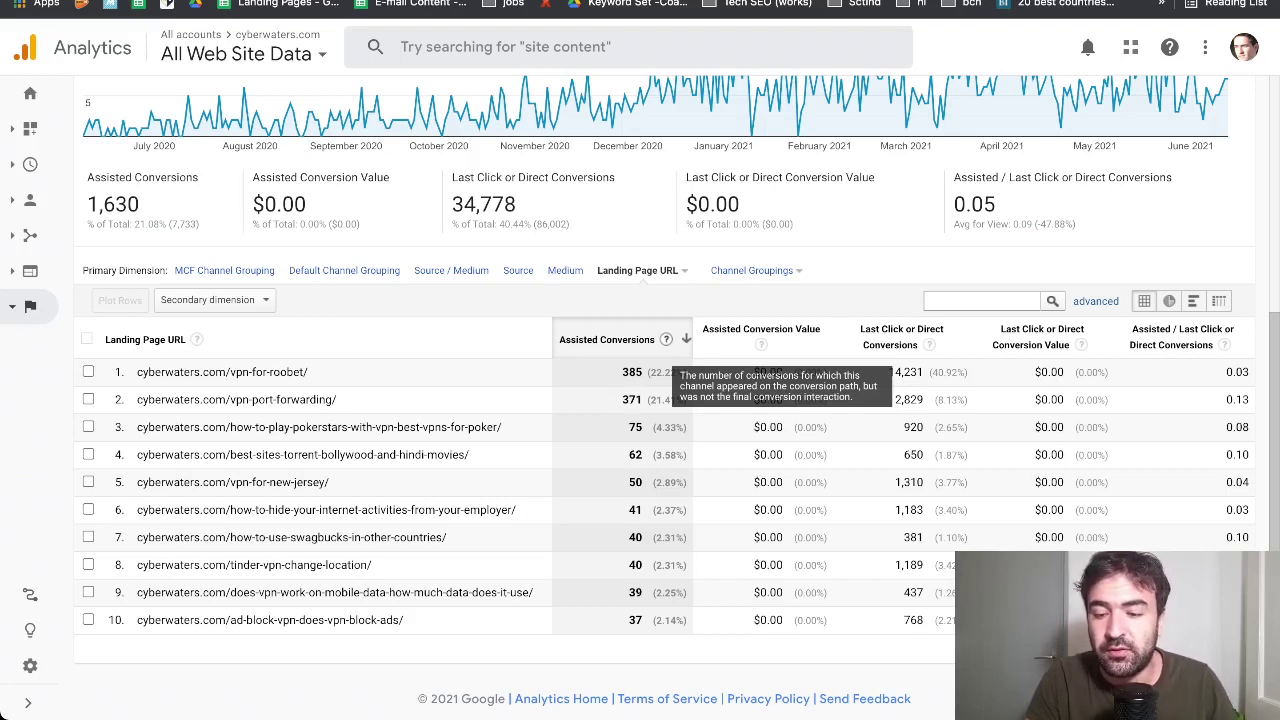
pyautogui.moveTo(1224, 344)
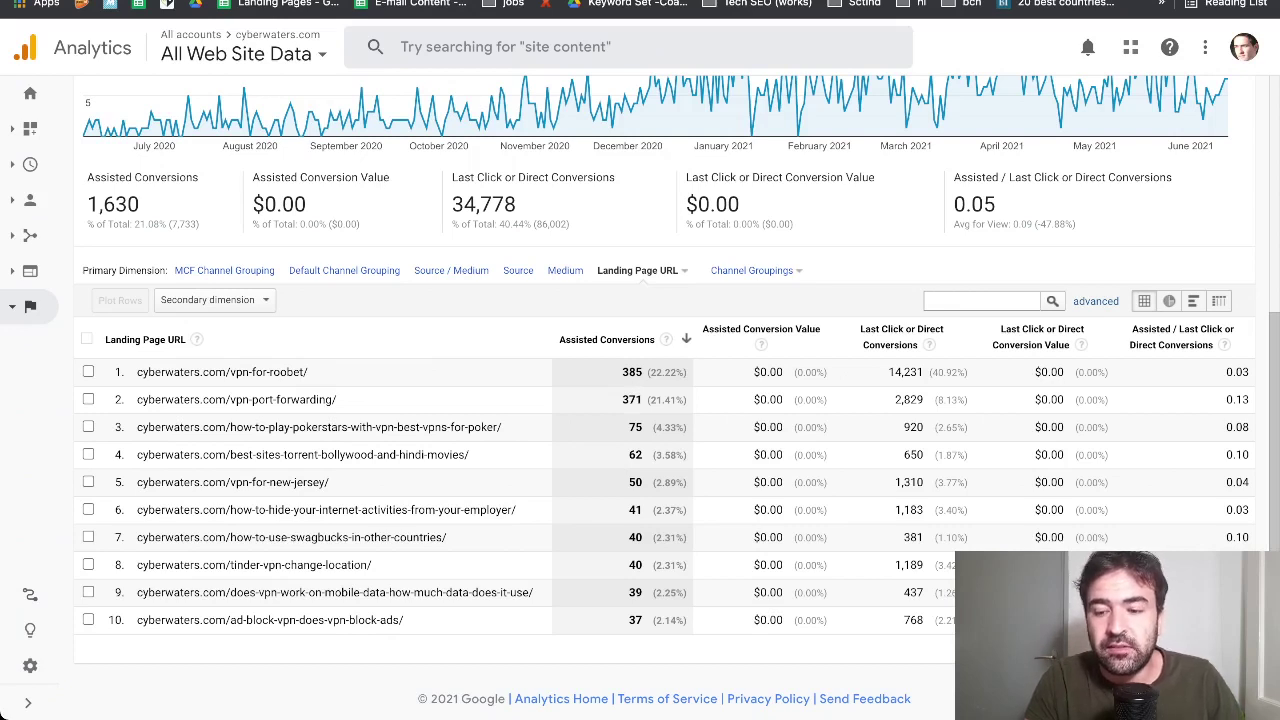
pyautogui.doubleClick(1237, 399)
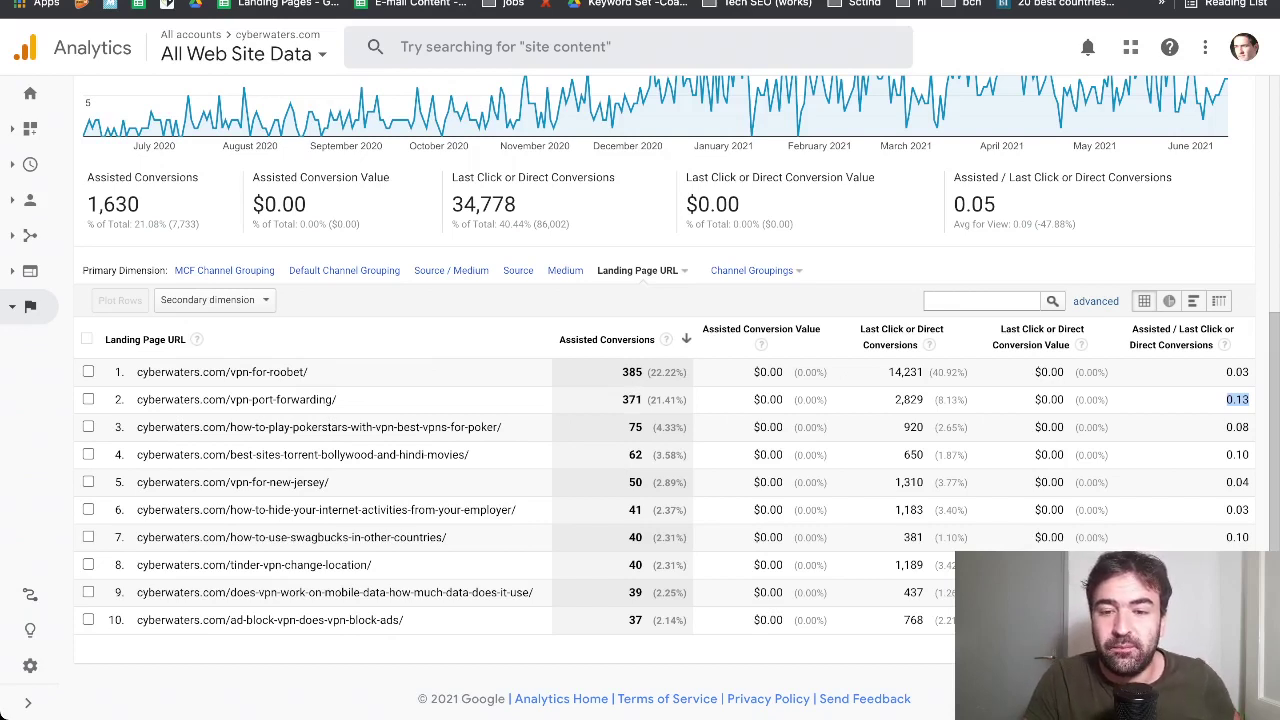
# - Switch to the Google Sheets marketing plan and review the landing page and goal completion tables on the Goal Completions (URLs) sheet
pyautogui.hotkey('ctrl', 'Tab')
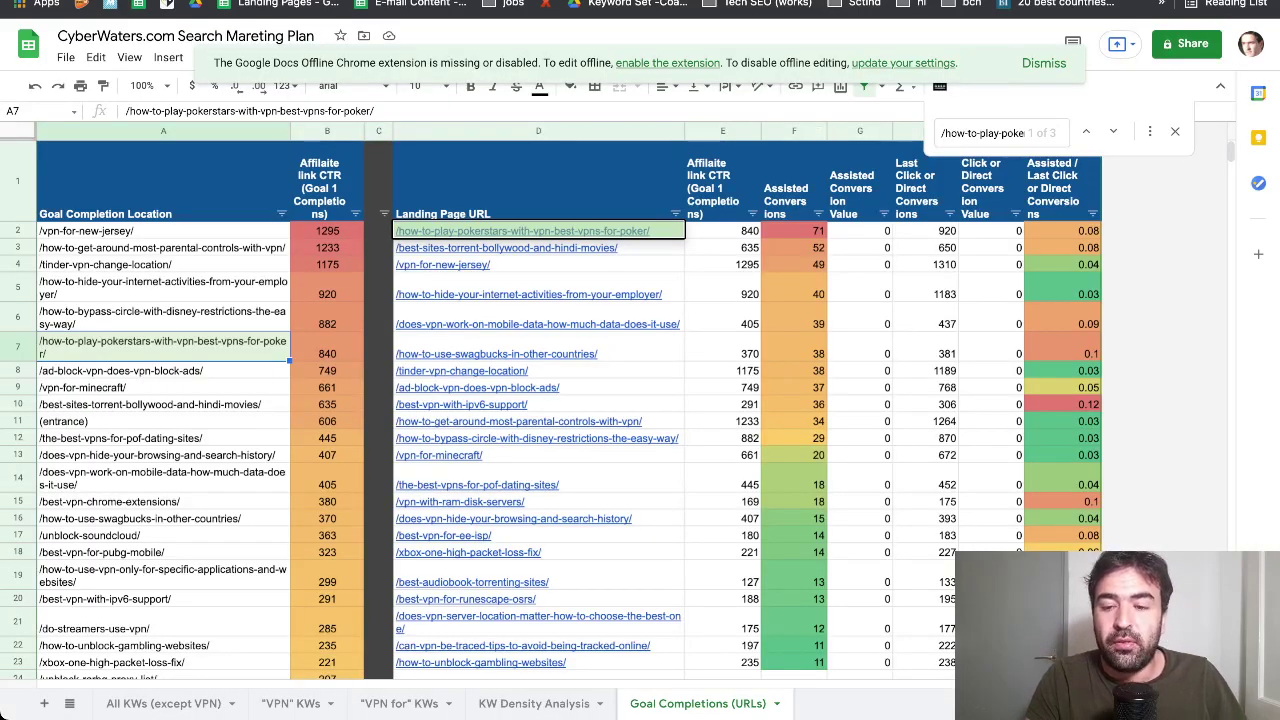
pyautogui.press('Escape')
pyautogui.moveTo(538, 190); pyautogui.dragTo(1062, 552)
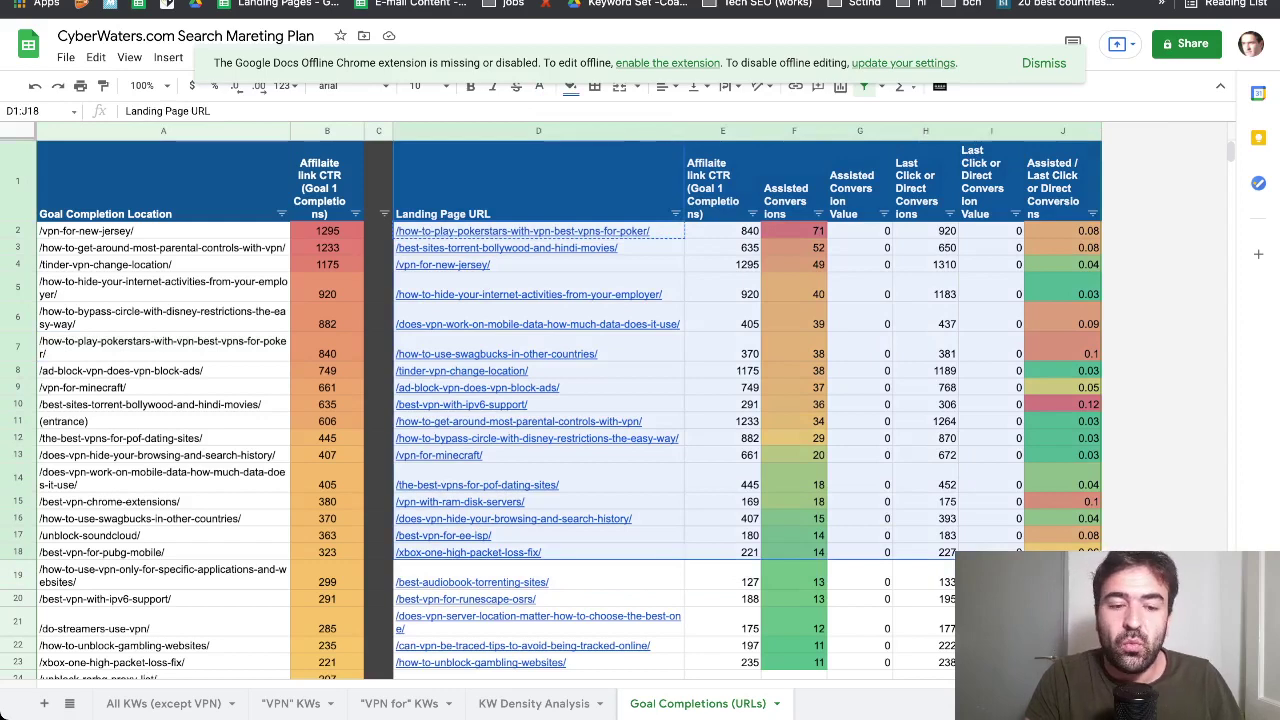
pyautogui.moveTo(326, 190); pyautogui.dragTo(160, 535)
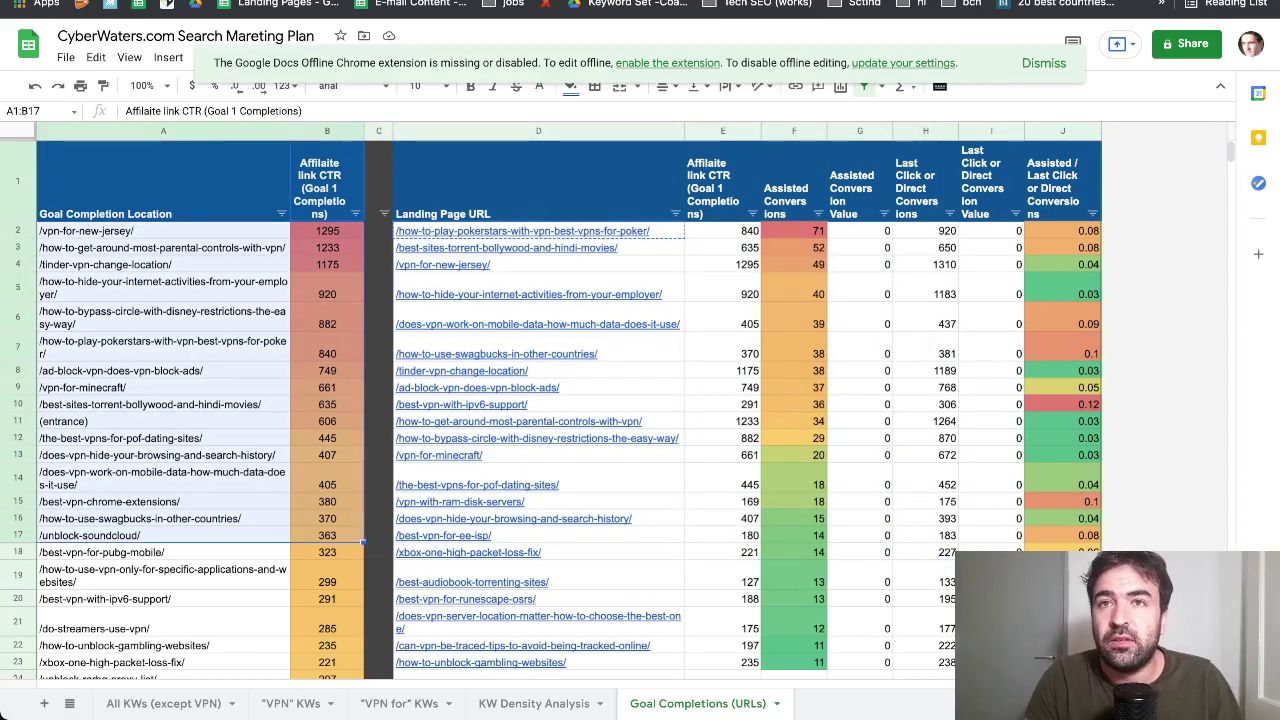
pyautogui.click(160, 247)
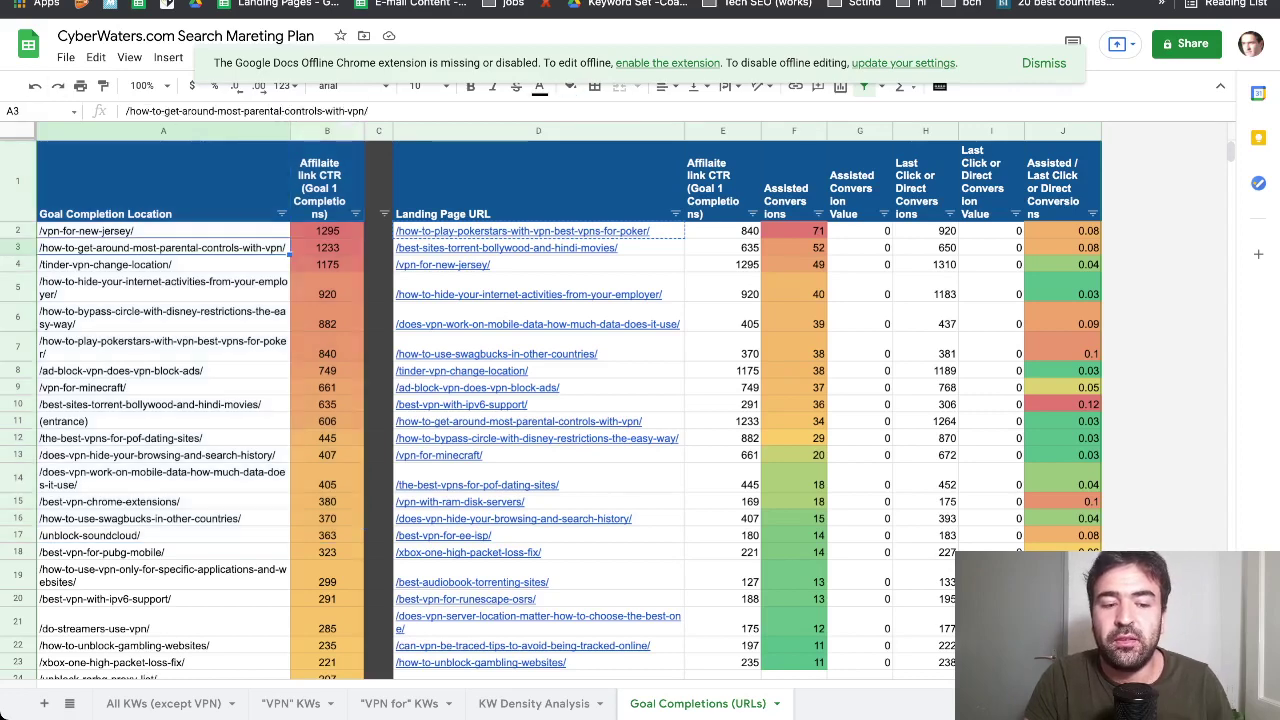
pyautogui.click(90, 231)
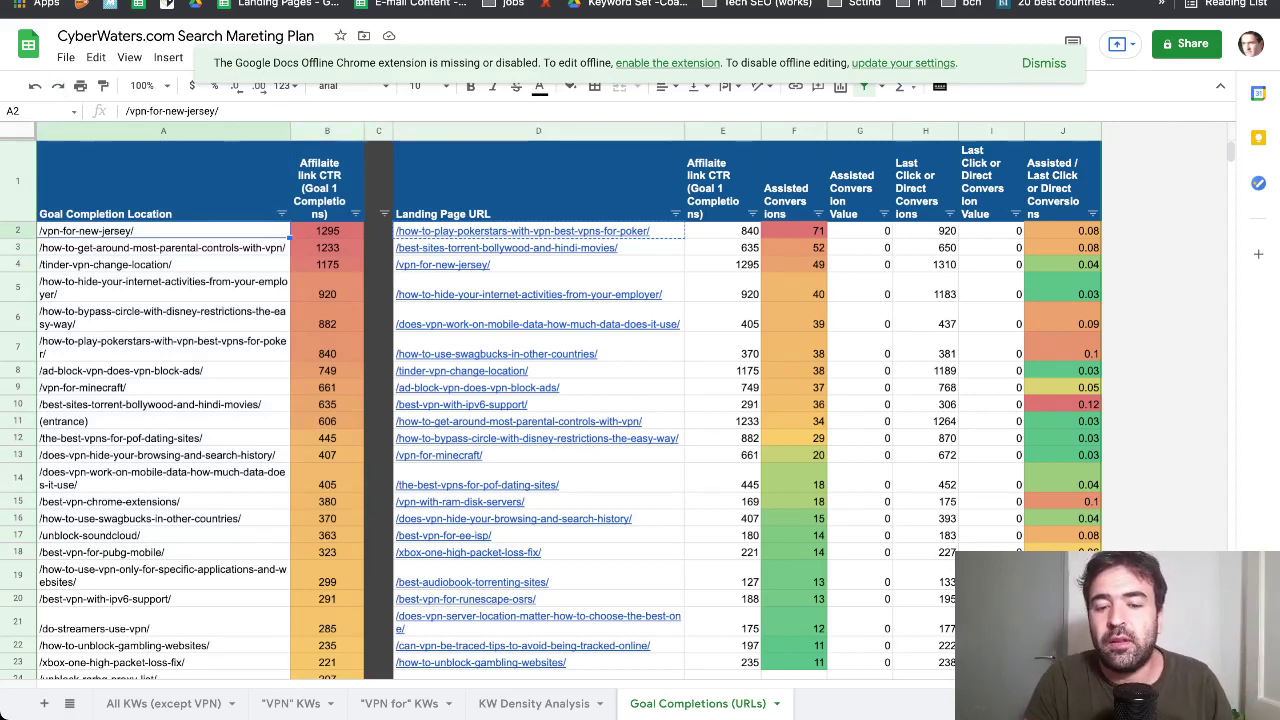
# - Inspect the E2 goal completions formula and search the sheet for /how-to-play-pokerstars-with-vpn-best-vpns-for-poker/
pyautogui.moveTo(522, 231)
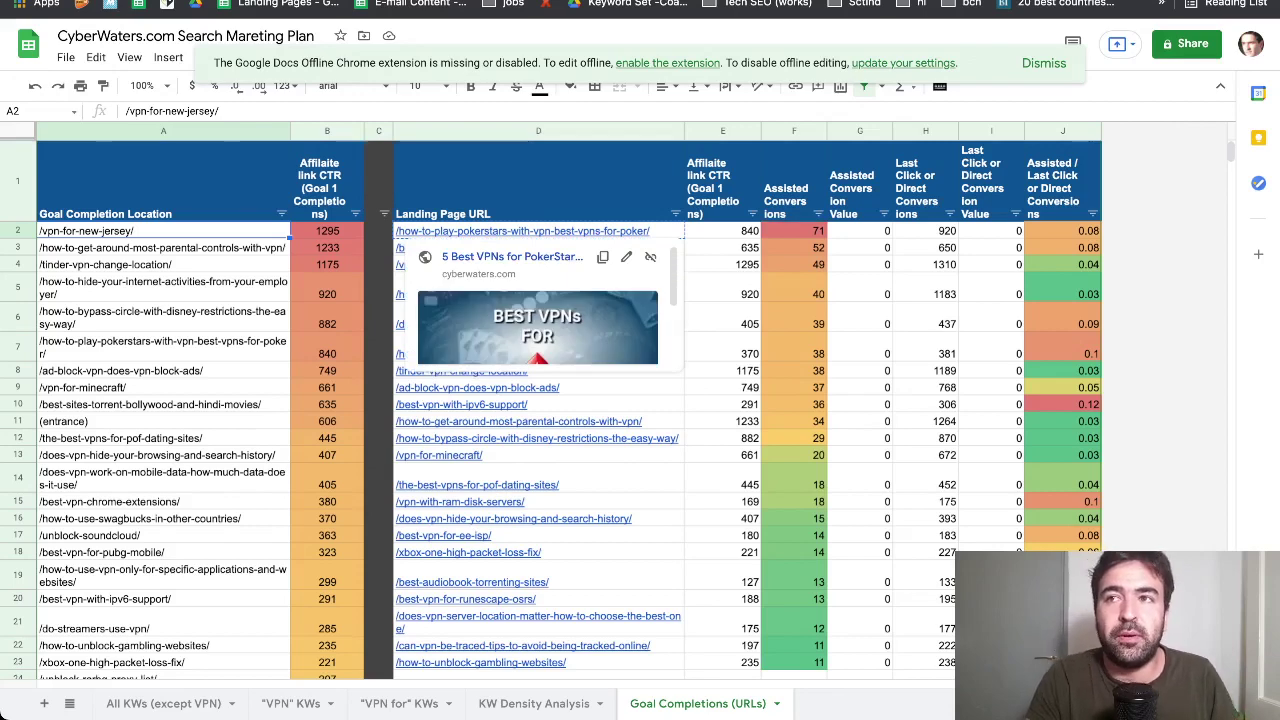
pyautogui.click(722, 231)
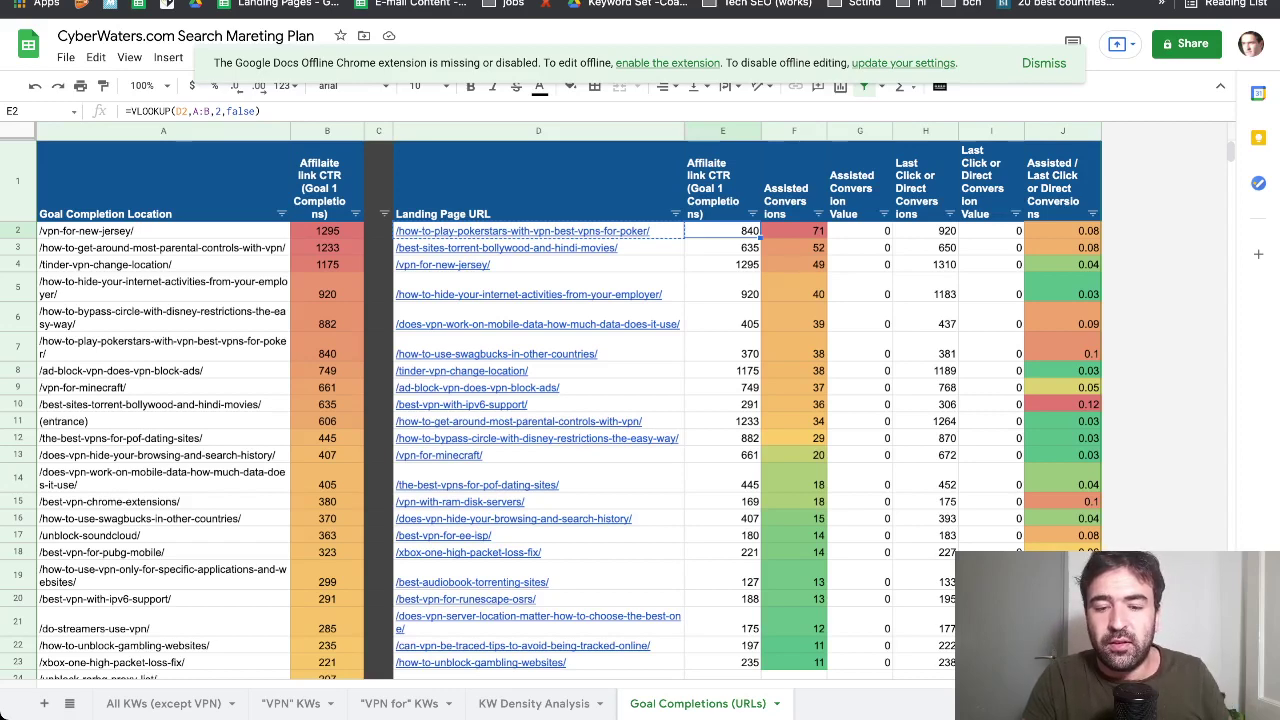
pyautogui.click(538, 231)
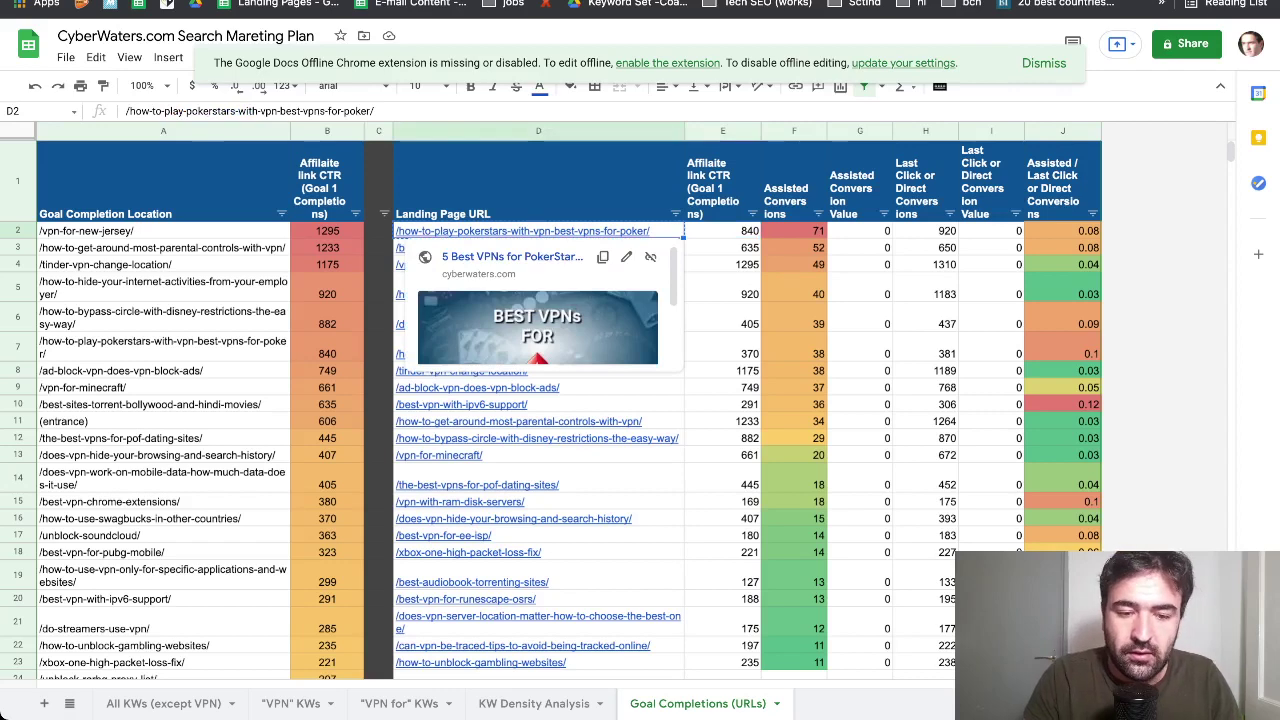
pyautogui.hotkey('ctrl', 'f')
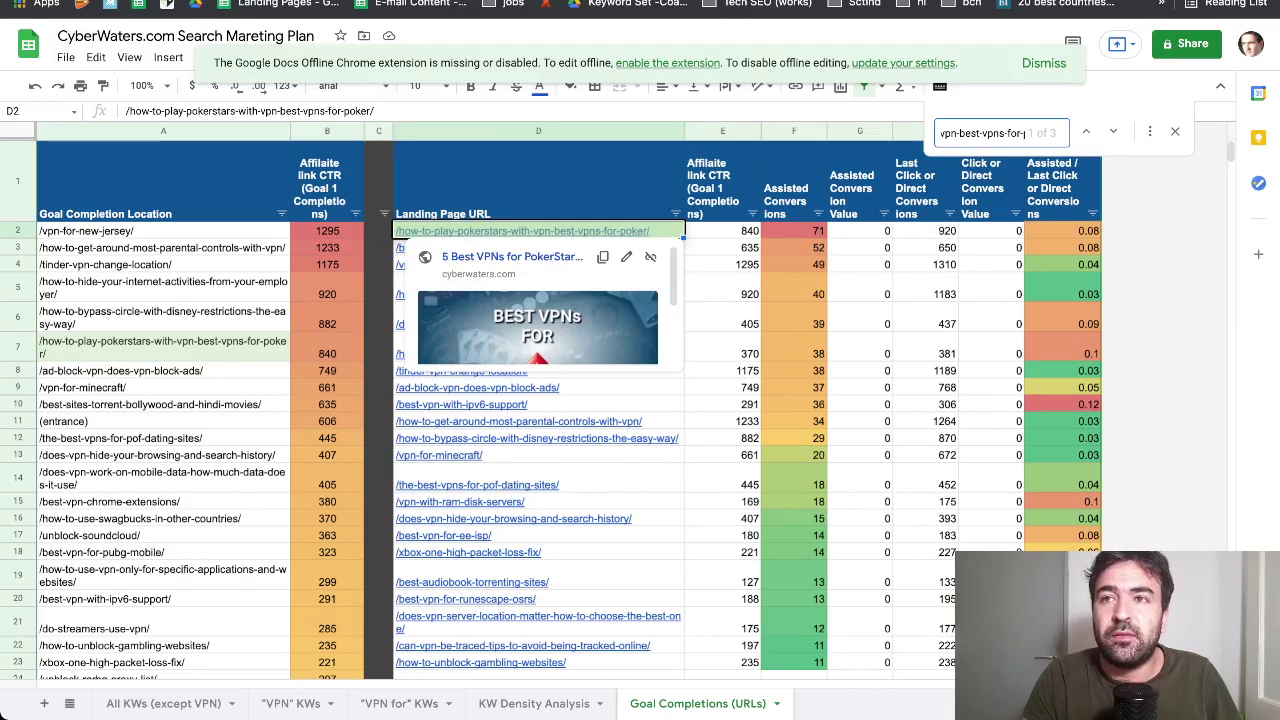
# - Open the linked PokerStars VPN article and review its content and affiliate link placements
pyautogui.click(512, 257)
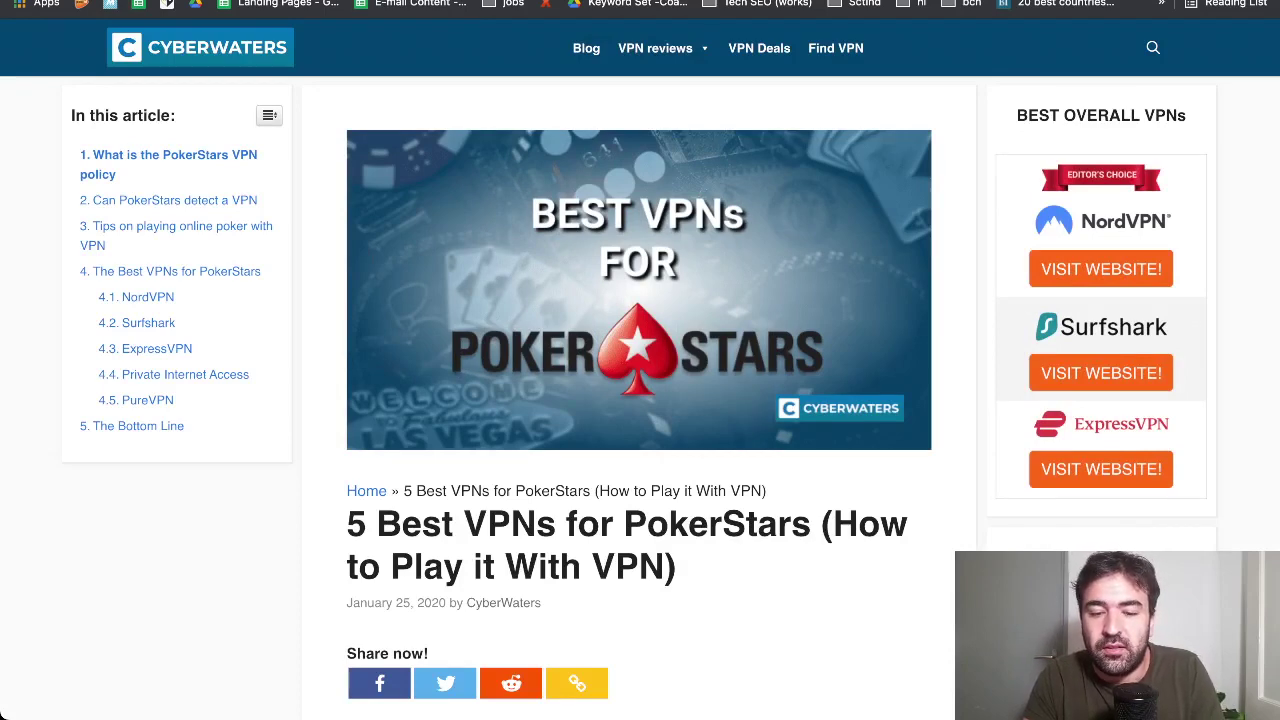
pyautogui.scroll(-9, 640, 400)
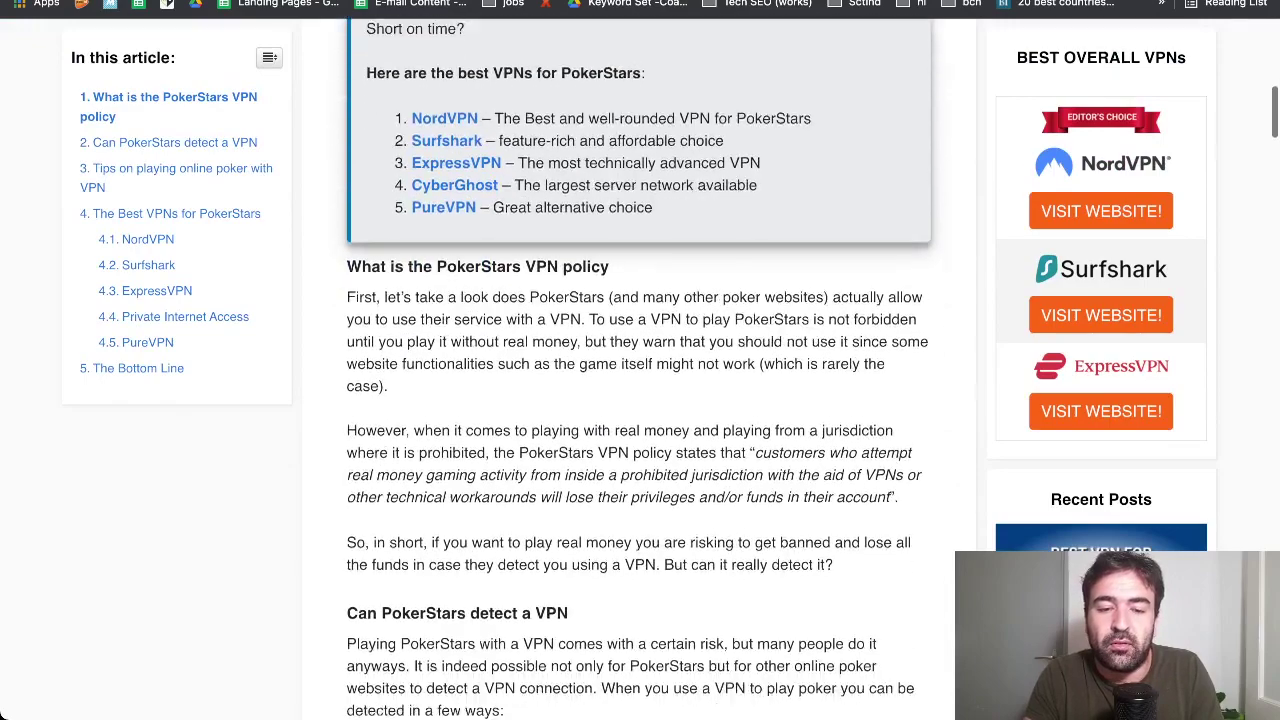
pyautogui.scroll(-12, 640, 370)
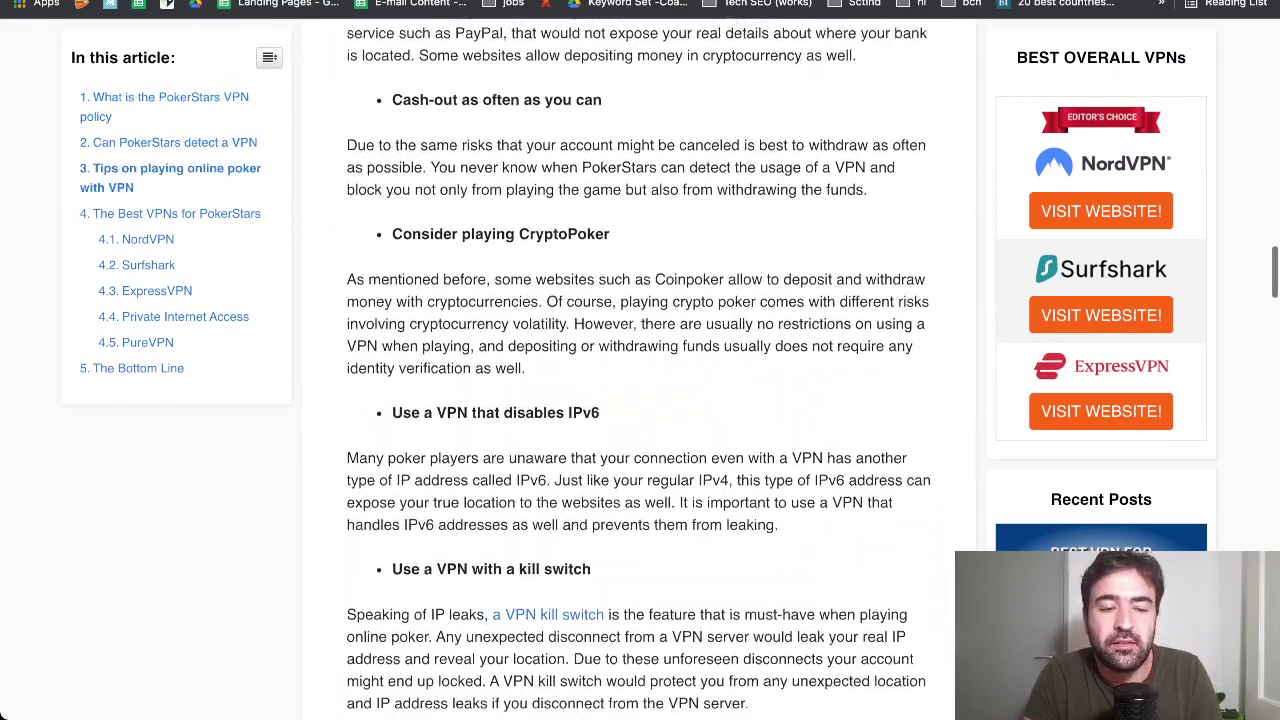
pyautogui.scroll(-10, 640, 380)
pyautogui.scroll(10, 640, 370)
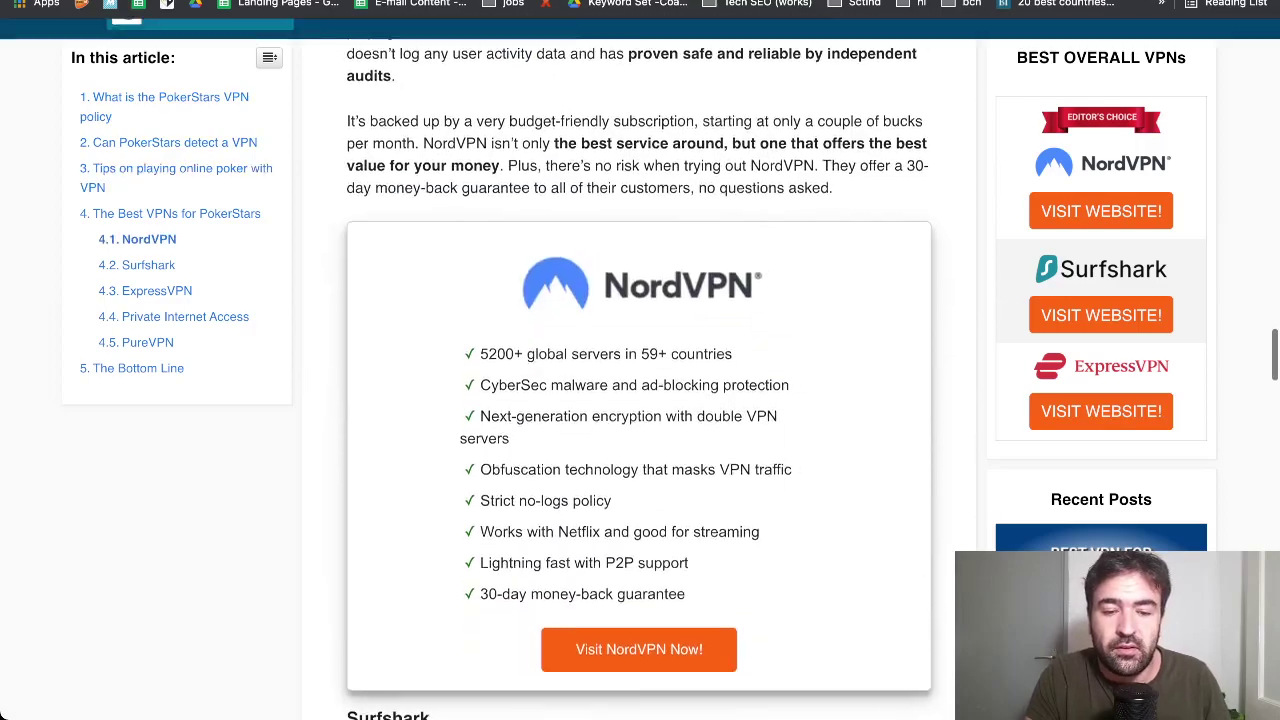
pyautogui.scroll(15, 640, 370)
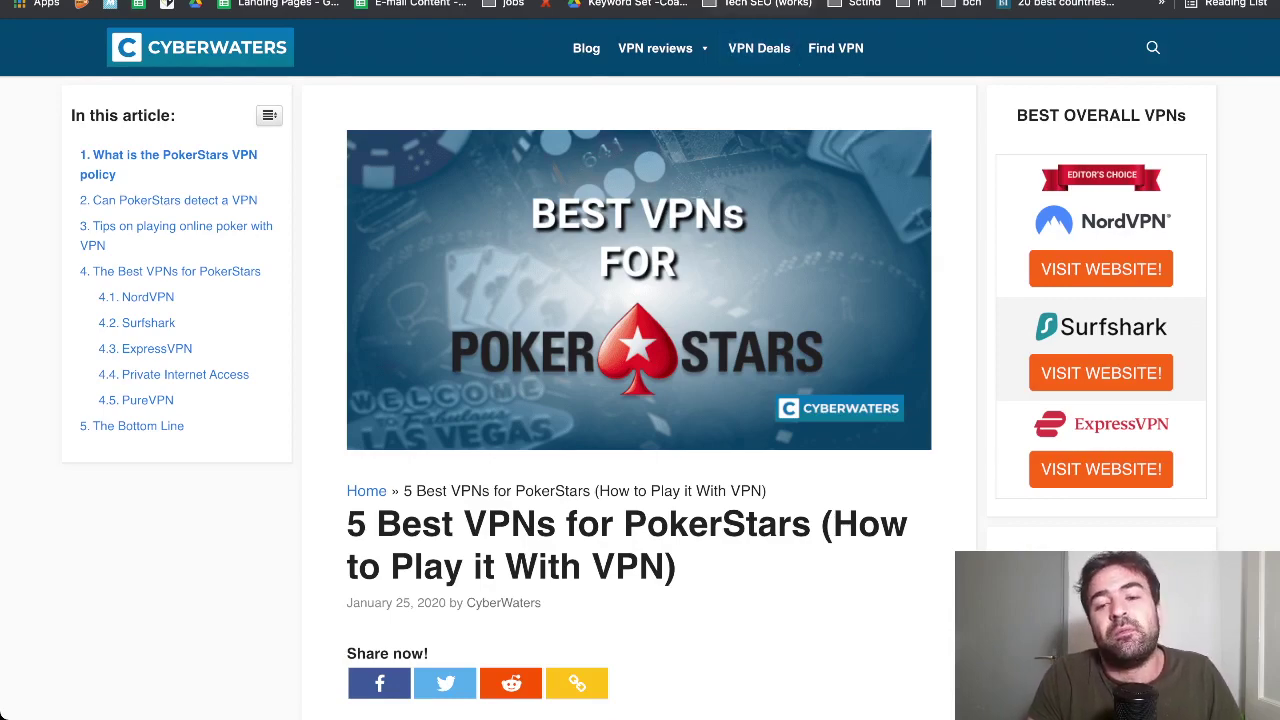
# - Return to the Goal Completions (URLs) sheet, review the landing page list and select the /how-to-unblock-gambling-websites/ cell
pyautogui.hotkey('ctrl', 'Tab')
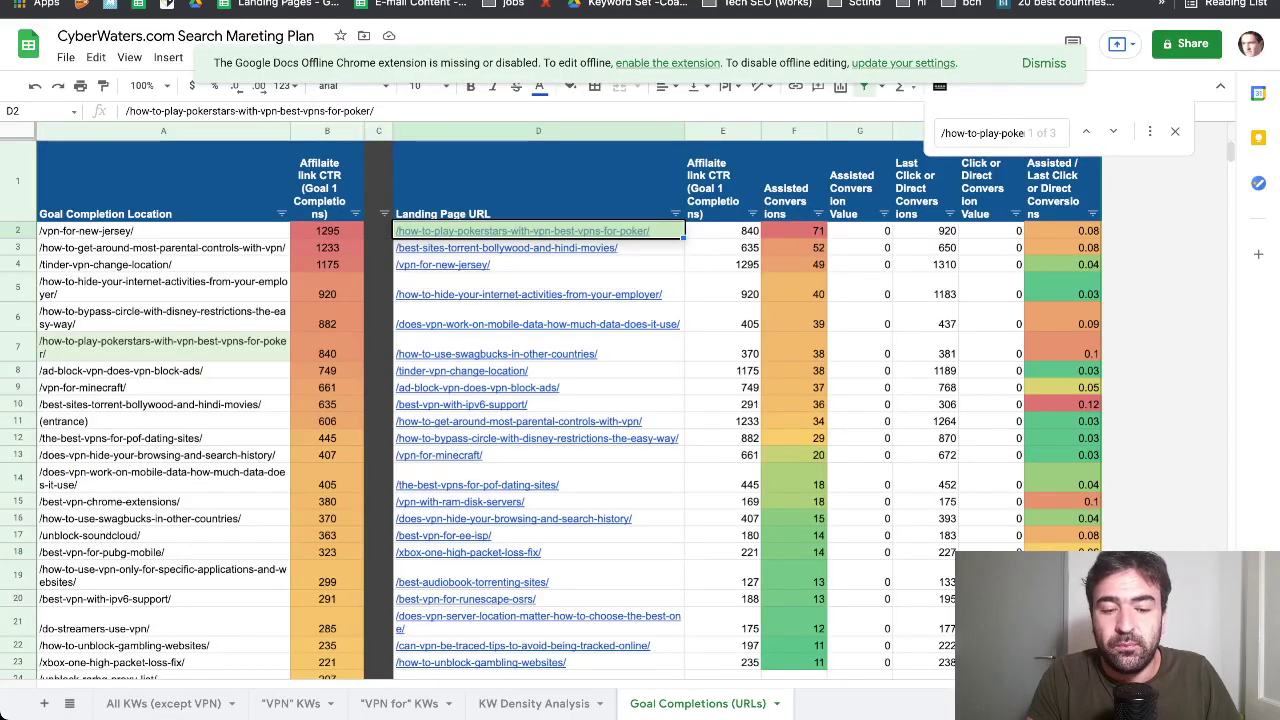
pyautogui.scroll(-1, 560, 400)
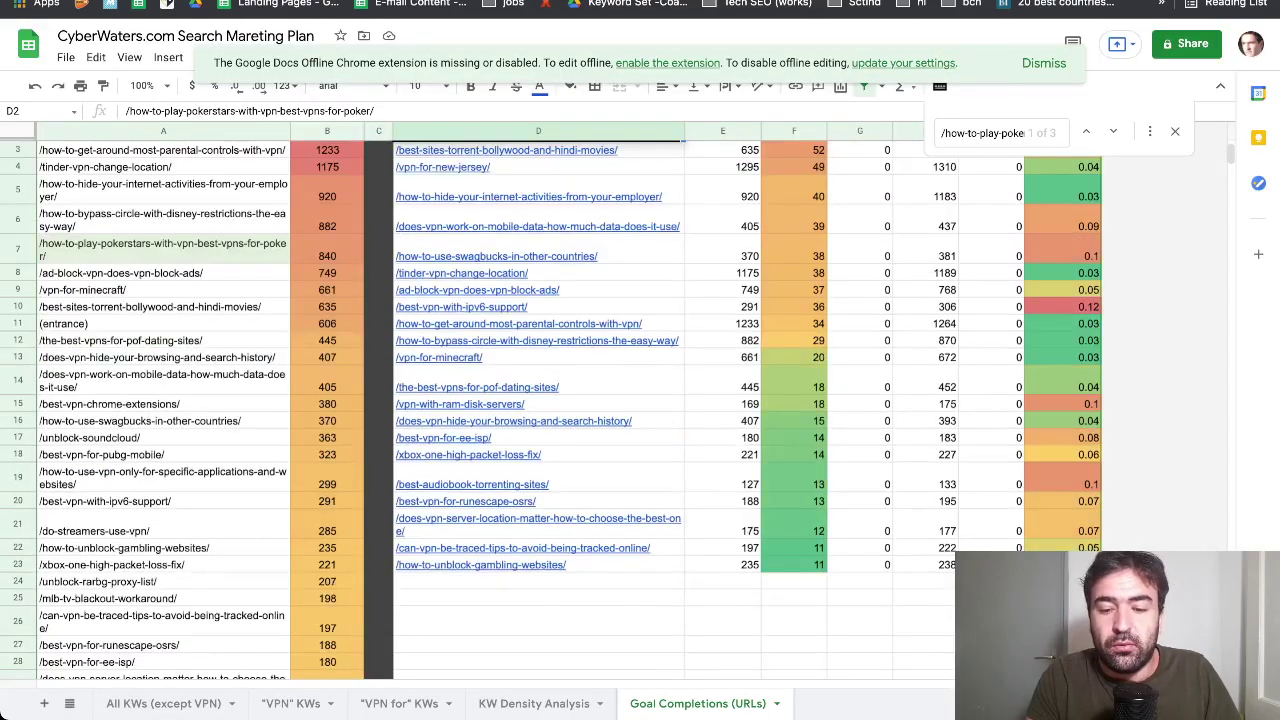
pyautogui.scroll(1, 560, 400)
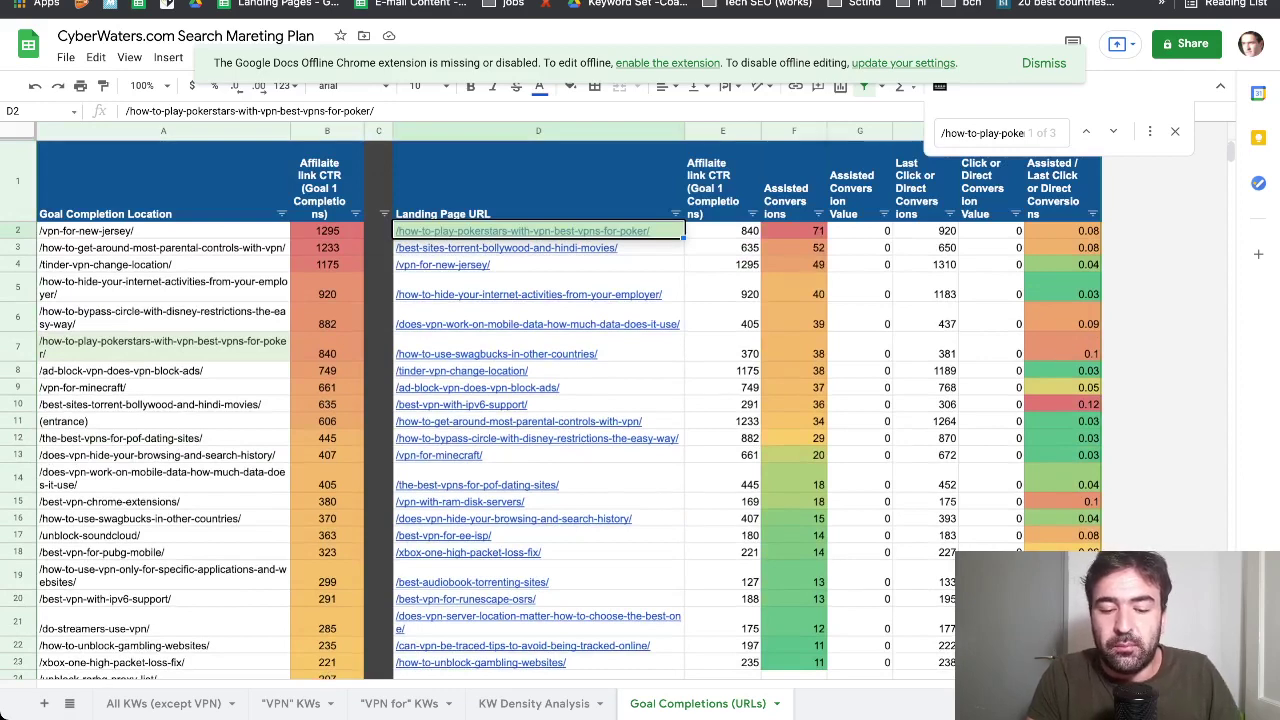
pyautogui.click(480, 662)
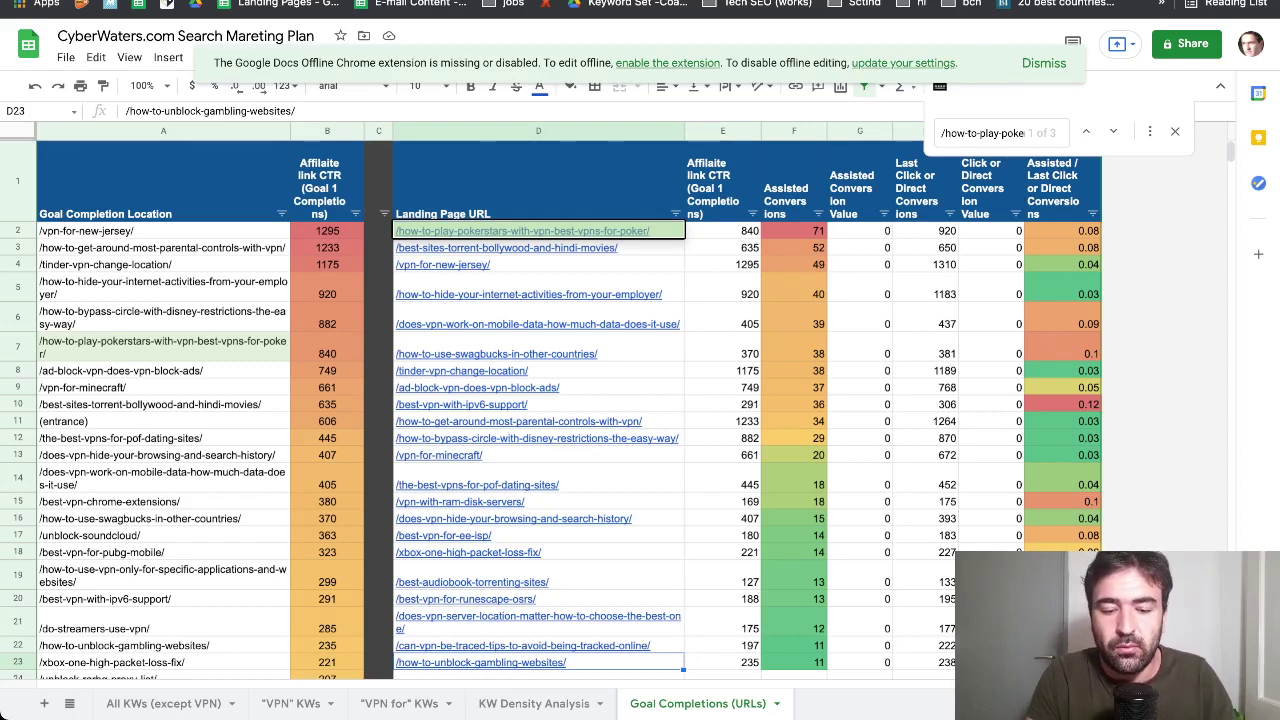
# - Open the linked /how-to-unblock-gambling-websites/ article and review its introduction, VPN recommendations and affiliate link placements
pyautogui.moveTo(480, 662)
pyautogui.click(505, 636)
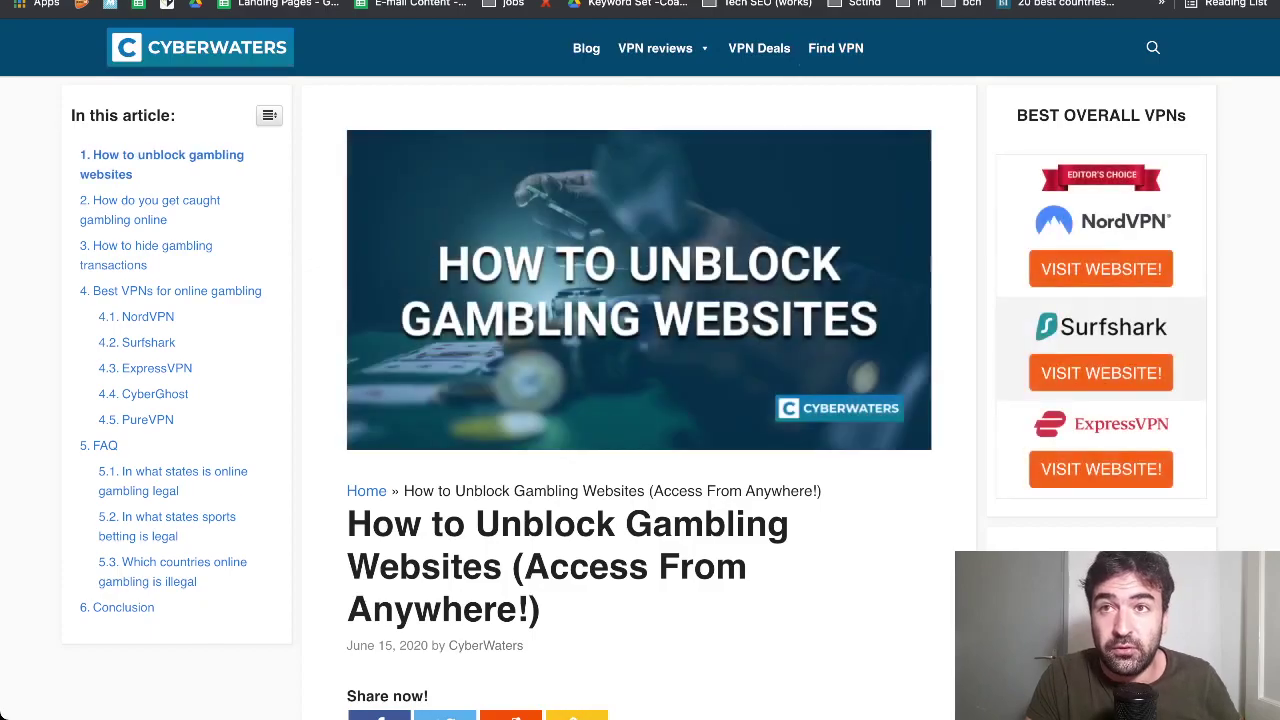
pyautogui.scroll(-10, 639, 400)
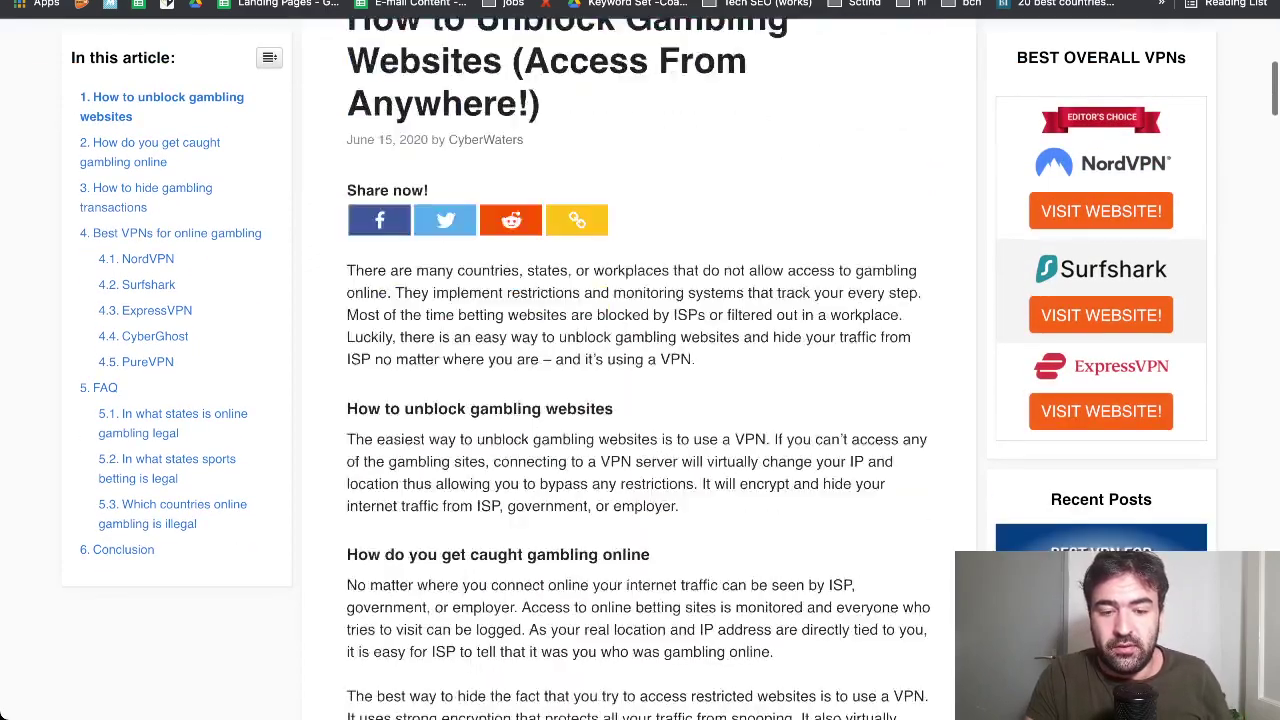
pyautogui.scroll(-15, 639, 400)
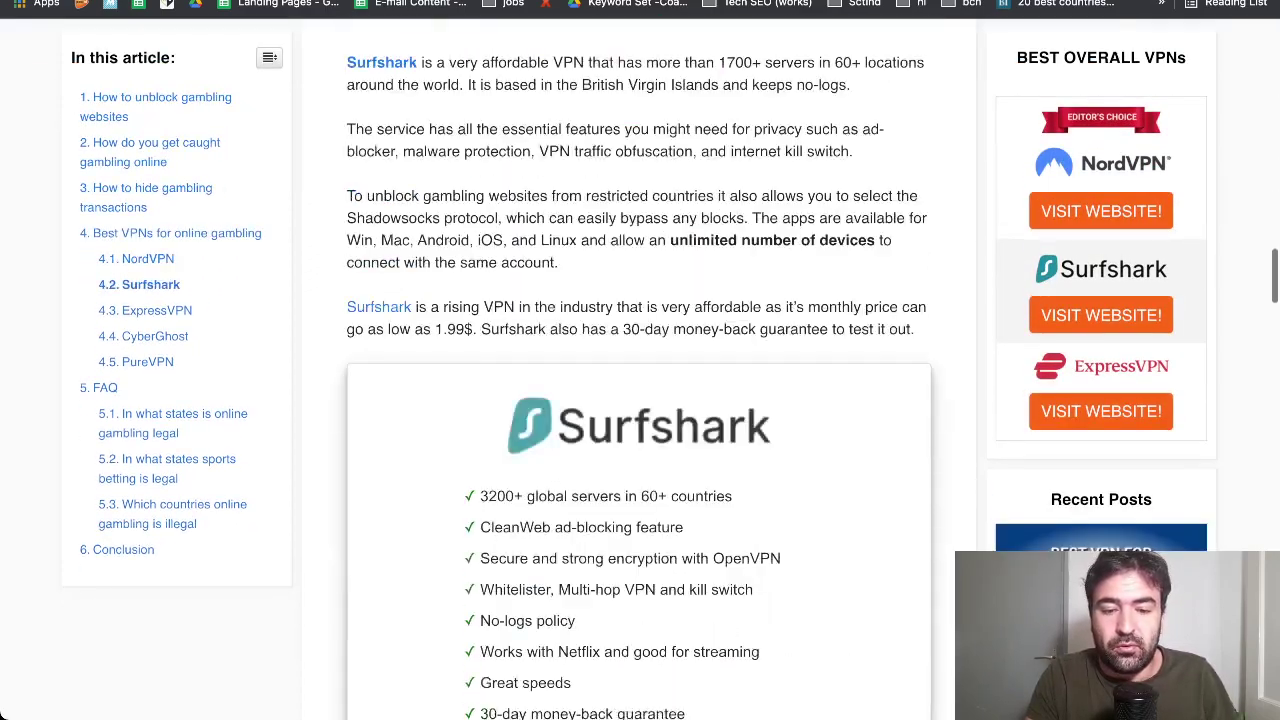
pyautogui.scroll(20, 639, 400)
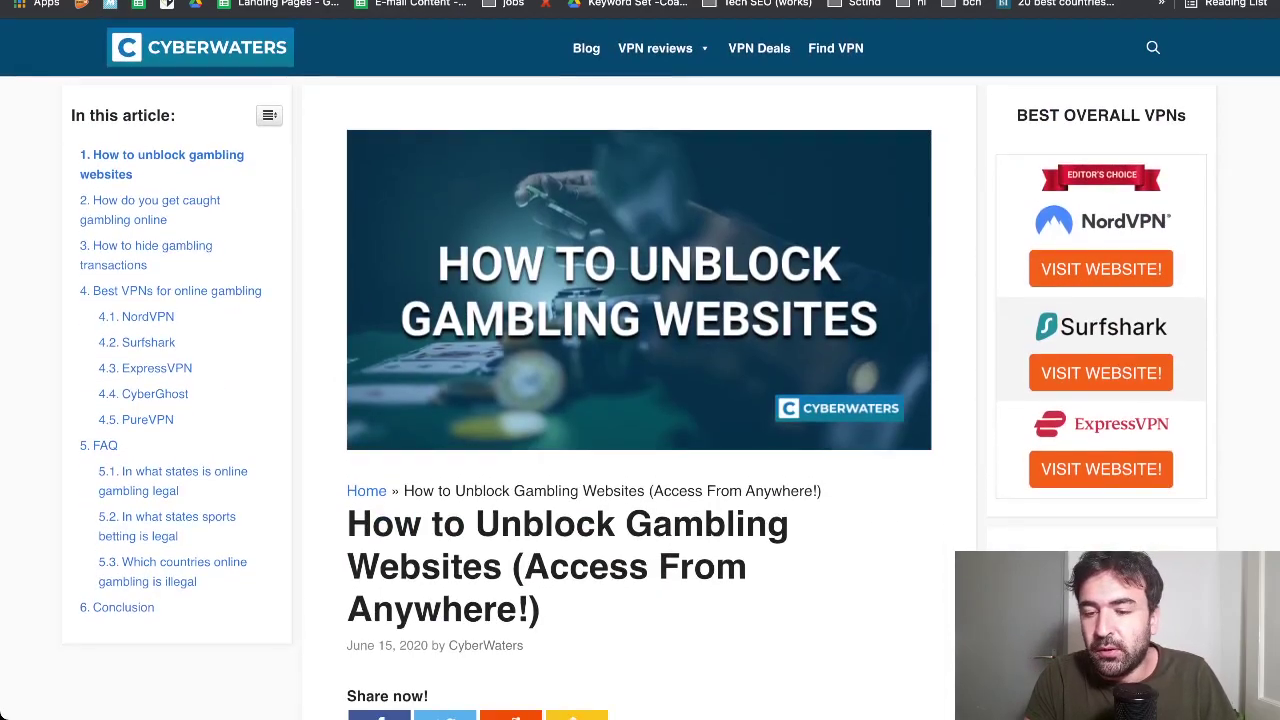
pyautogui.scroll(-2, 640, 360)
pyautogui.scroll(-2, 640, 400)
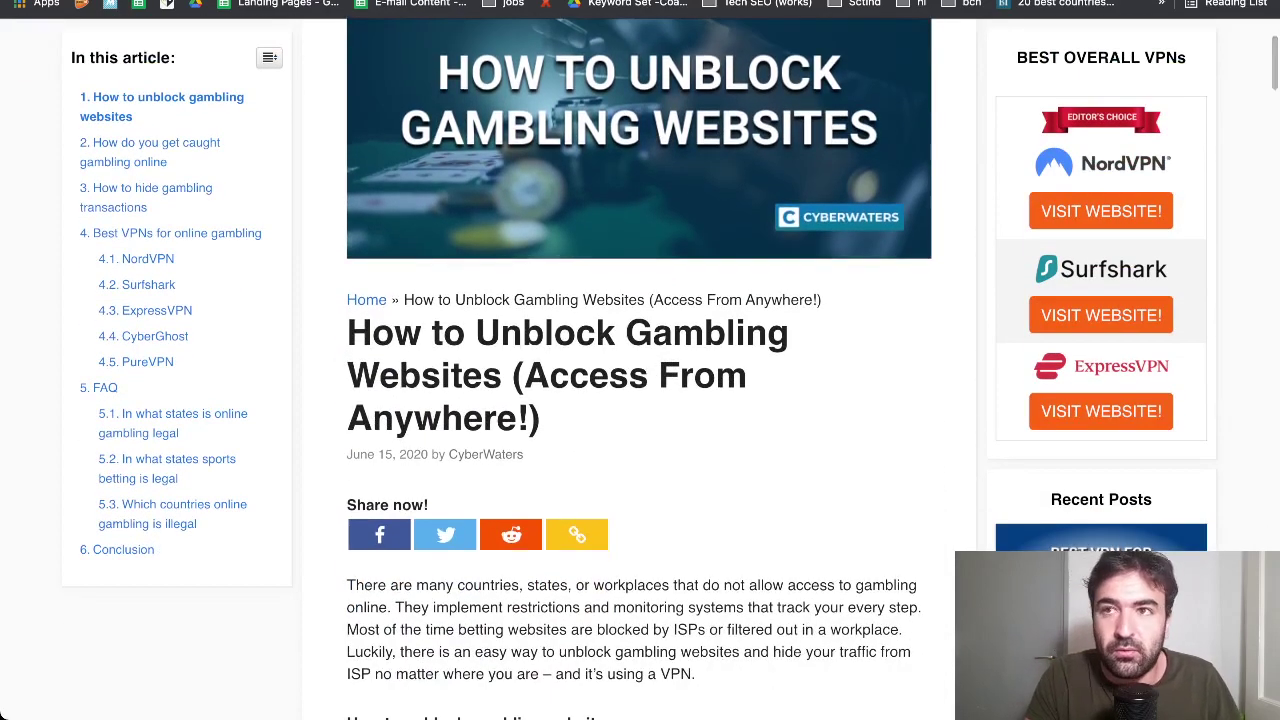
pyautogui.scroll(2, 640, 400)
pyautogui.scroll(3, 640, 400)
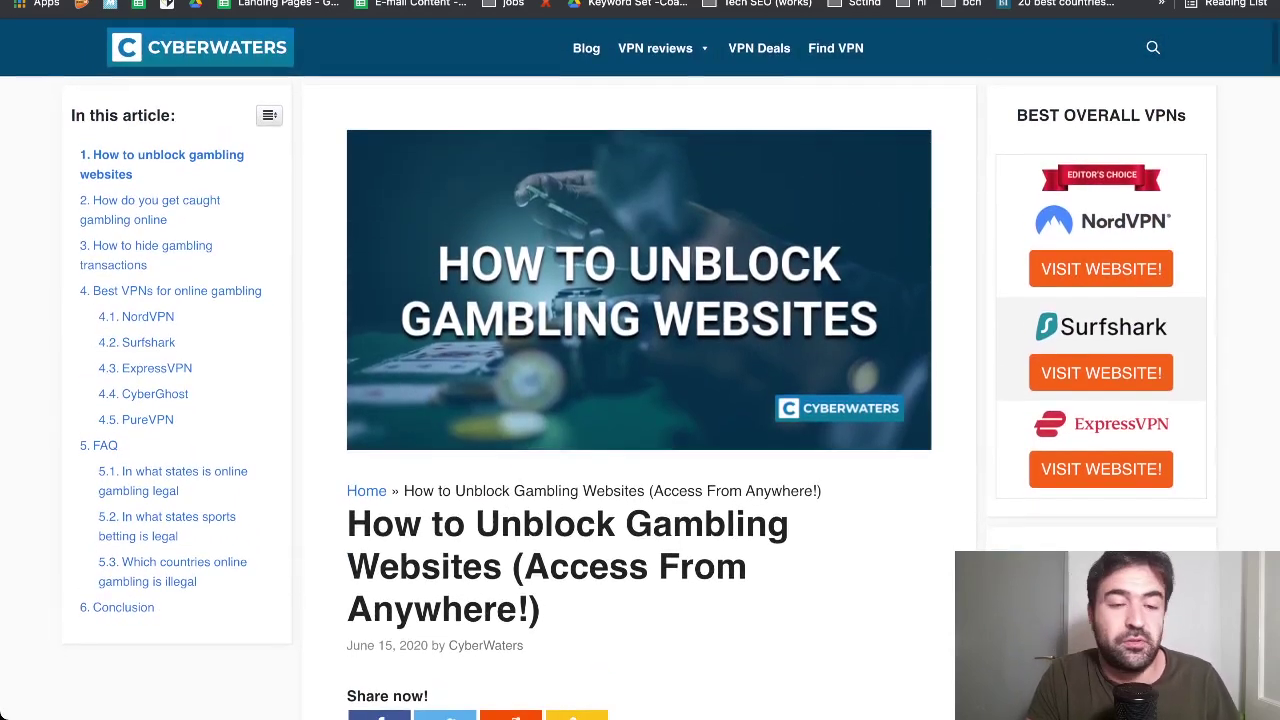